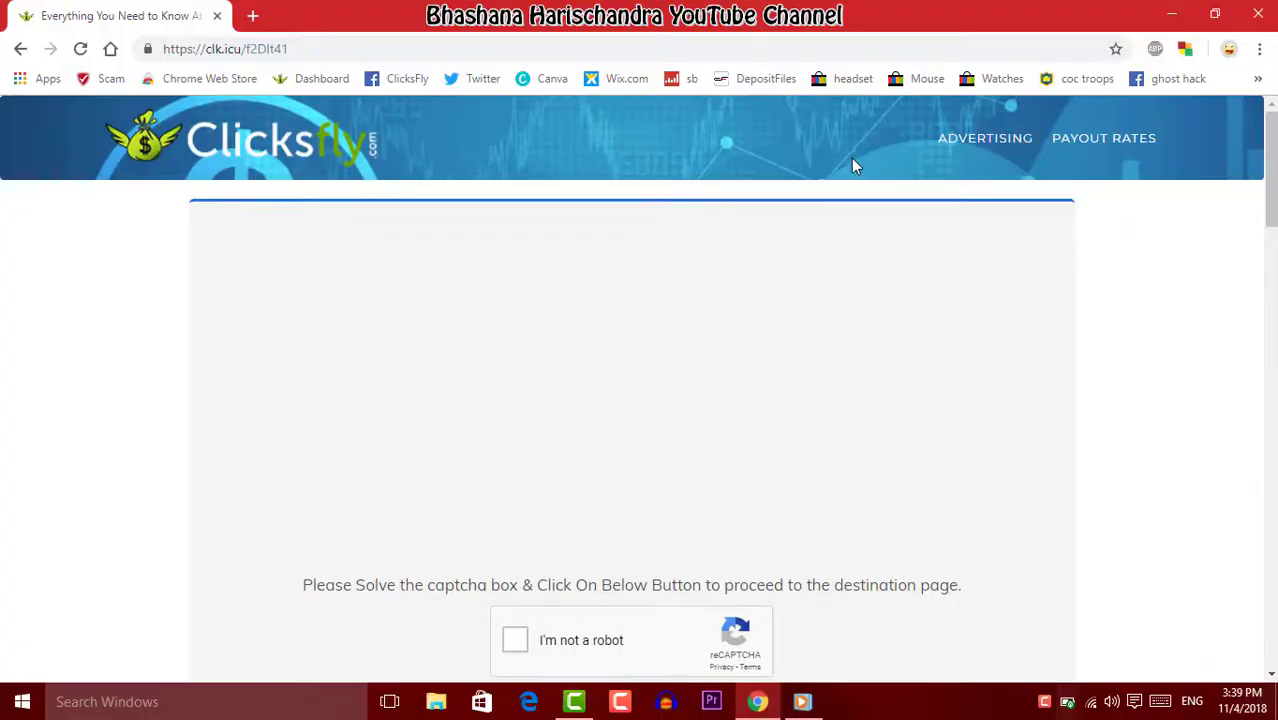
Step: Pass the Clicksfly reCAPTCHA and close the pop-up advert tabs to continue
{"action": "left_click", "coordinate": [520, 432]}
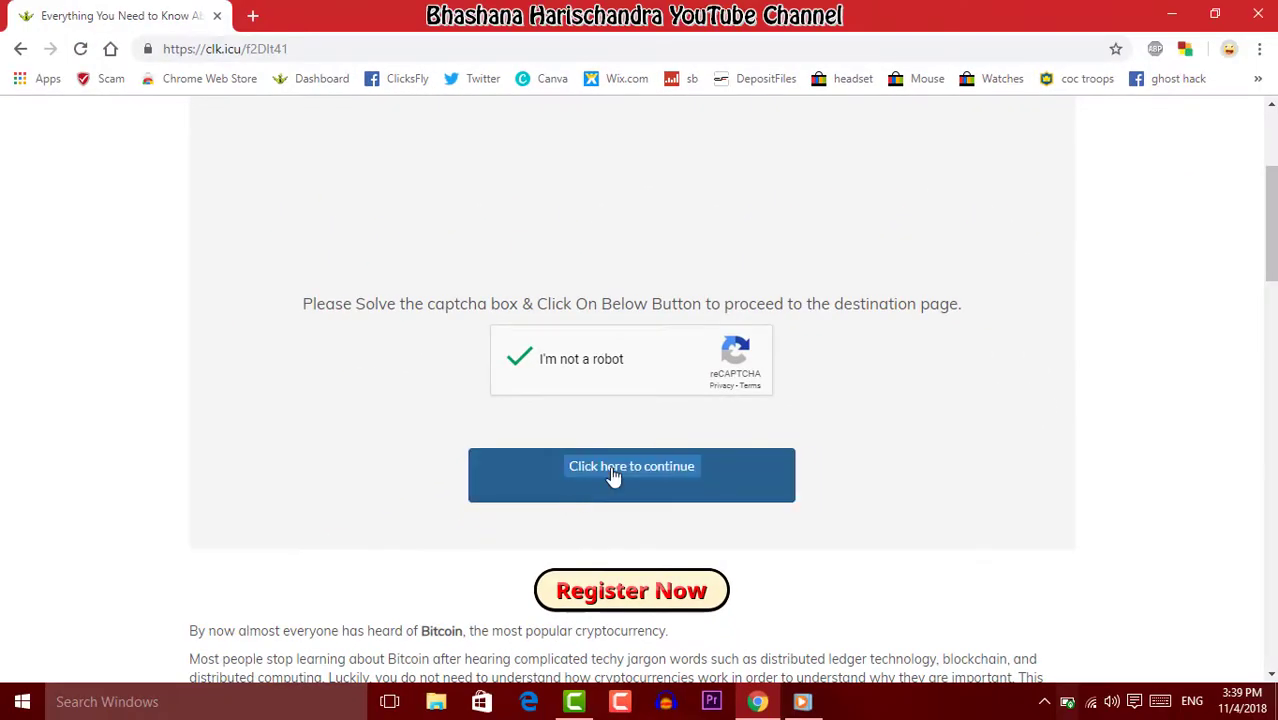
{"action": "left_click", "coordinate": [613, 475]}
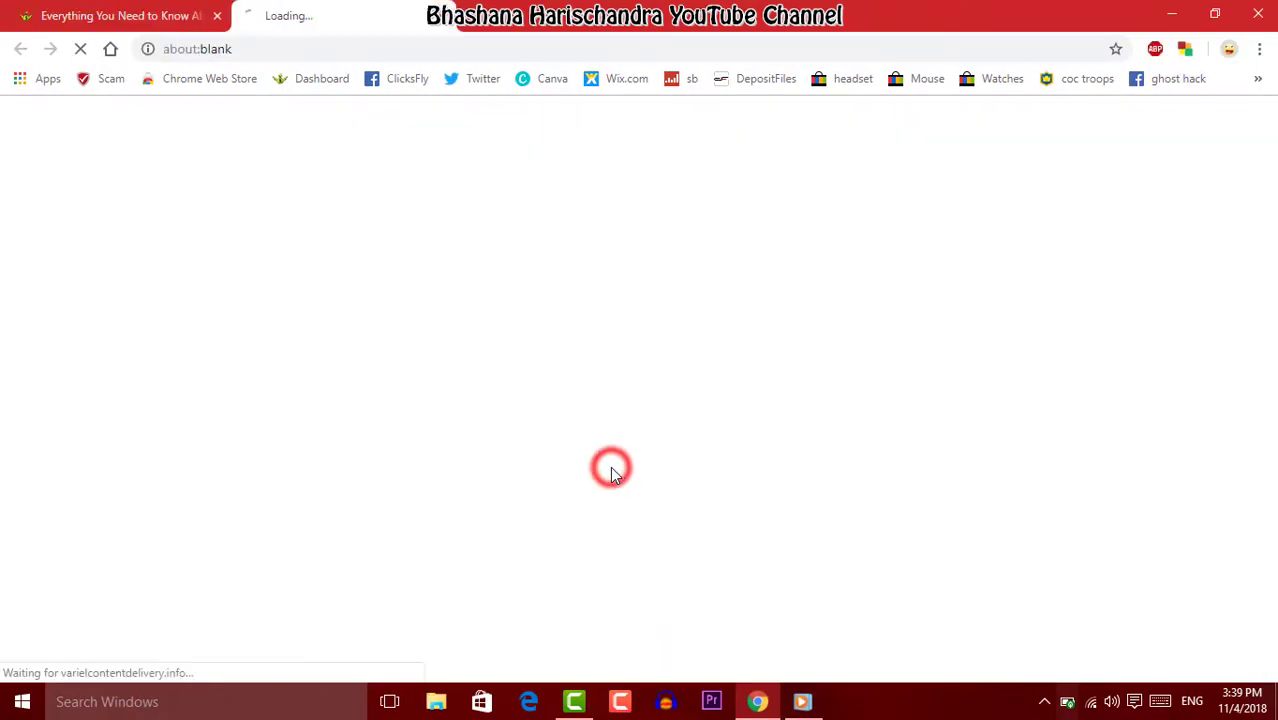
{"action": "left_click", "coordinate": [440, 17]}
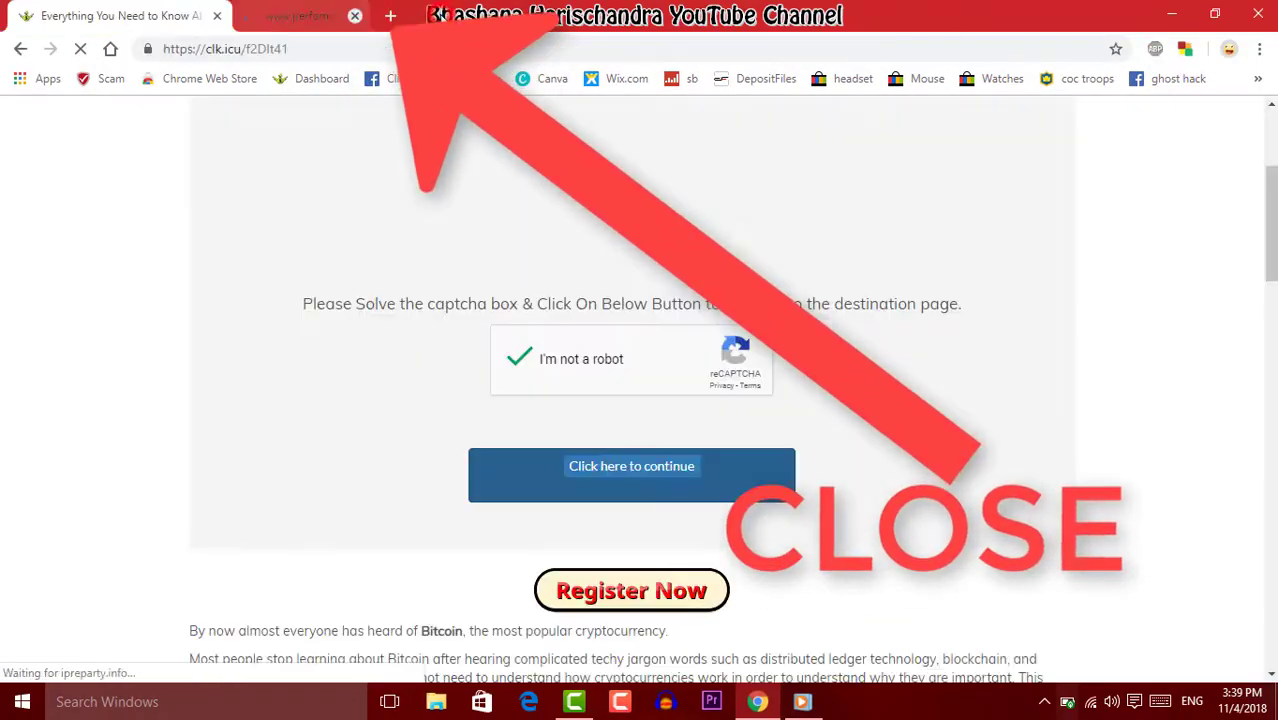
{"action": "left_click", "coordinate": [608, 466]}
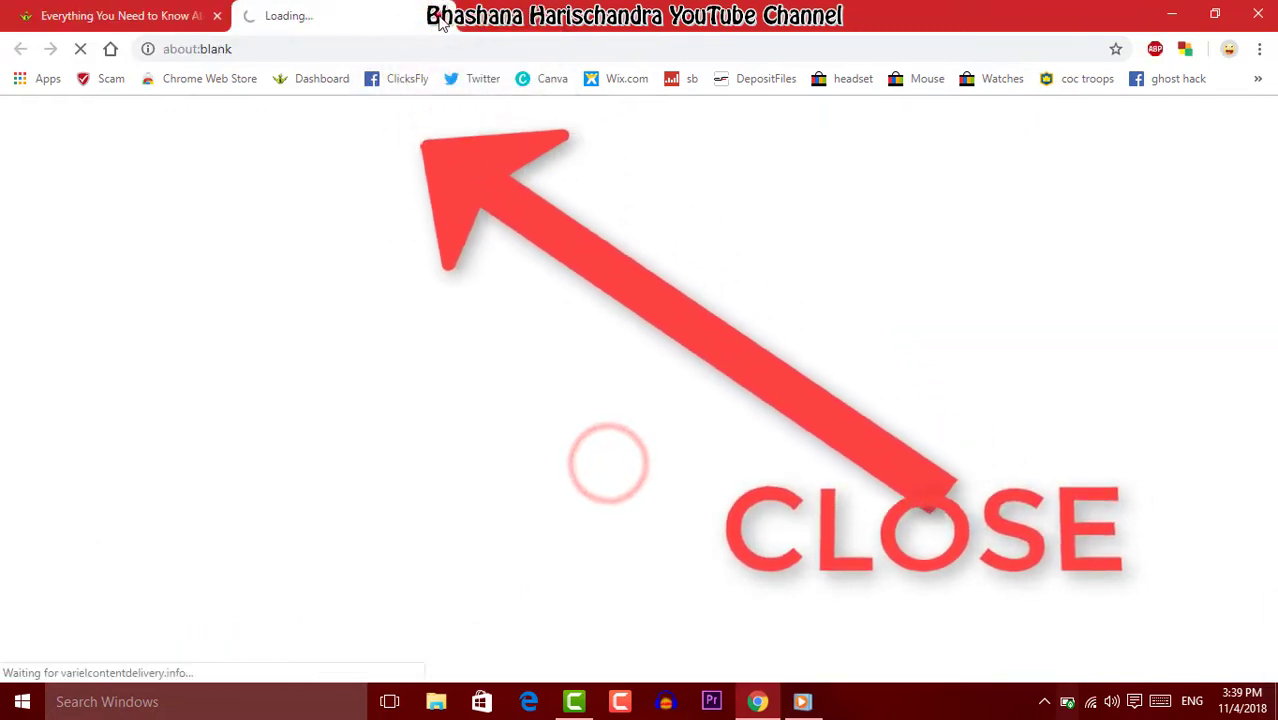
{"action": "left_click", "coordinate": [440, 17]}
{"action": "left_click", "coordinate": [608, 470]}
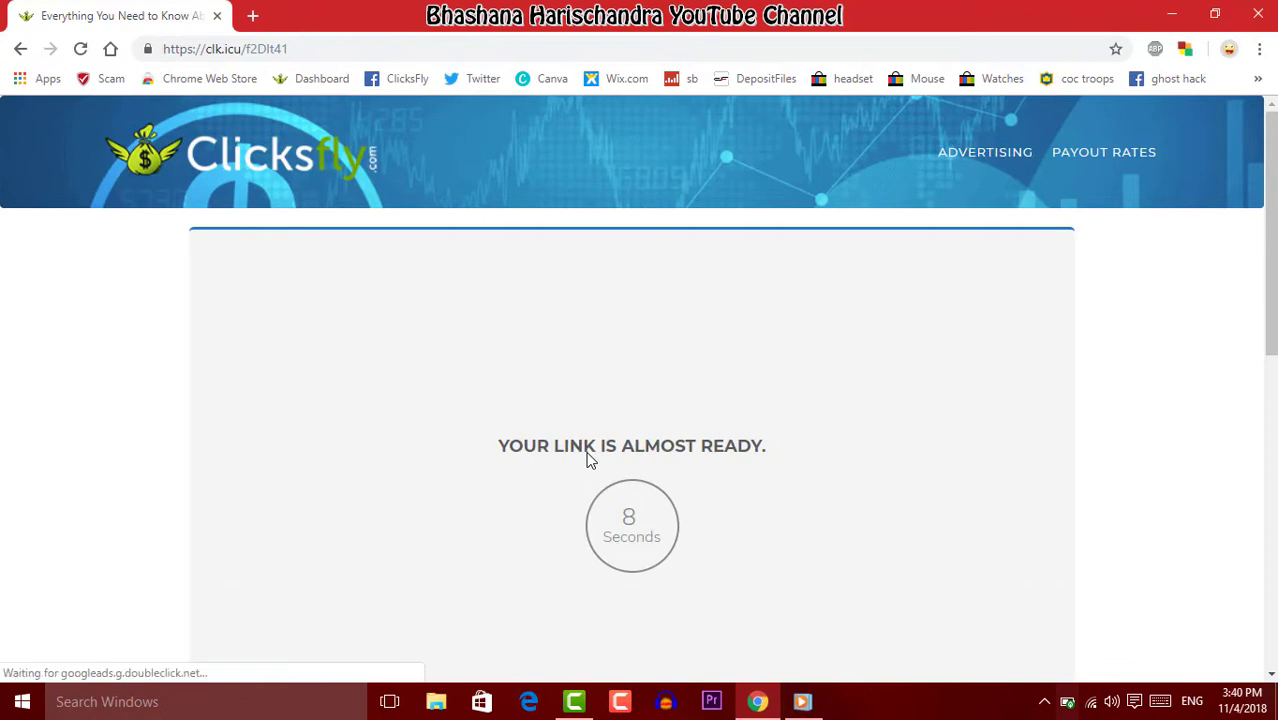
Step: Get the destination link after the countdown, then start a Windows search for Blender
{"action": "scroll", "coordinate": [590, 458], "scroll_direction": "down", "scroll_amount": 1}
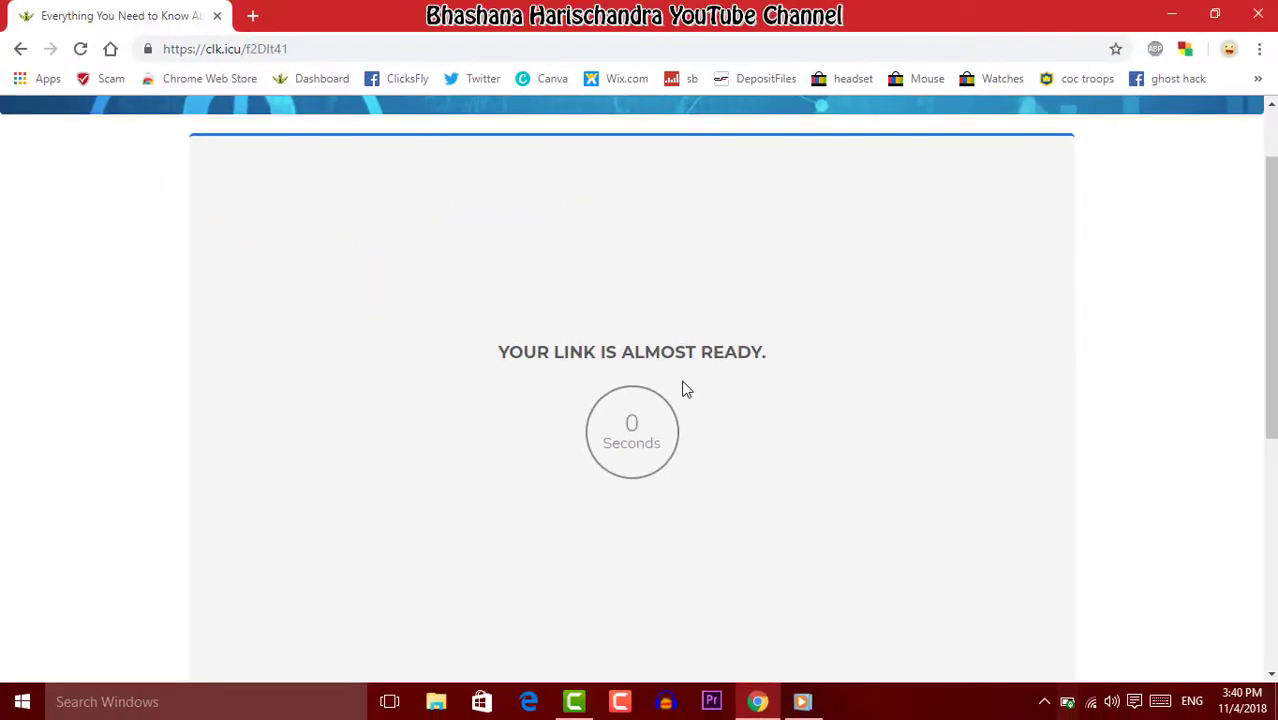
{"action": "scroll", "coordinate": [685, 390], "scroll_direction": "down", "scroll_amount": 5}
{"action": "left_click", "coordinate": [676, 418]}
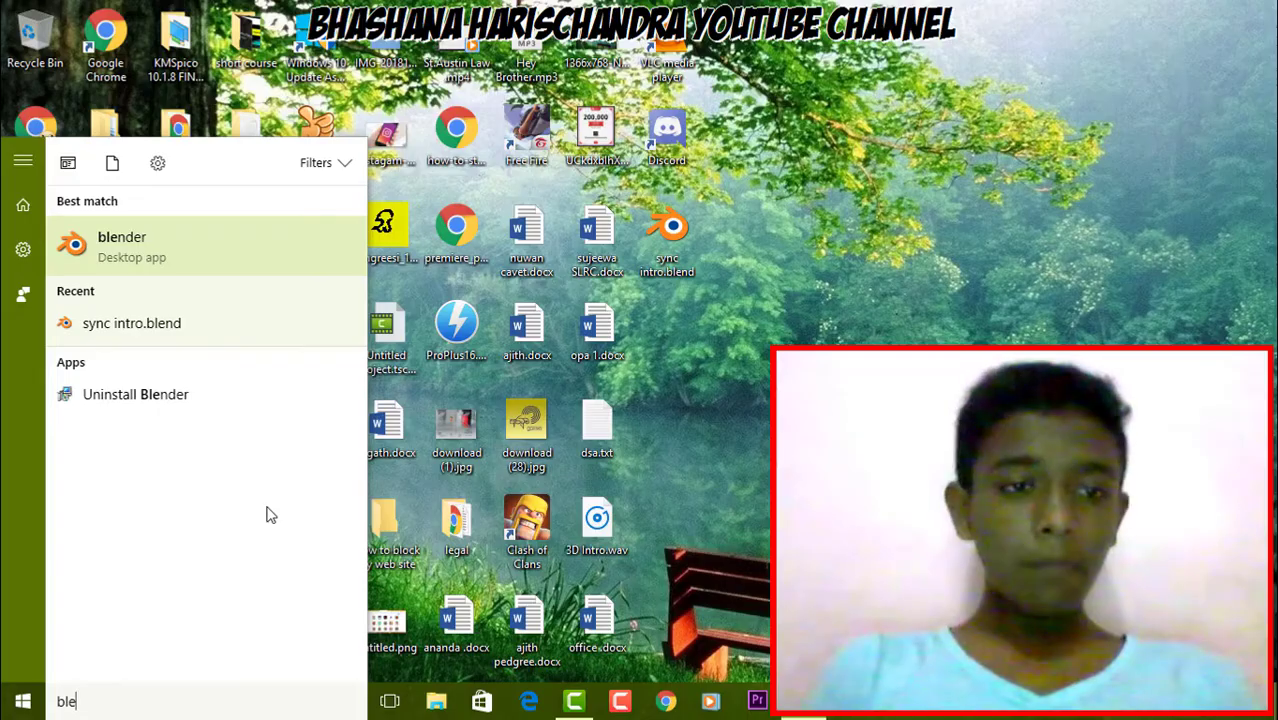
{"action": "type", "text": "n"}
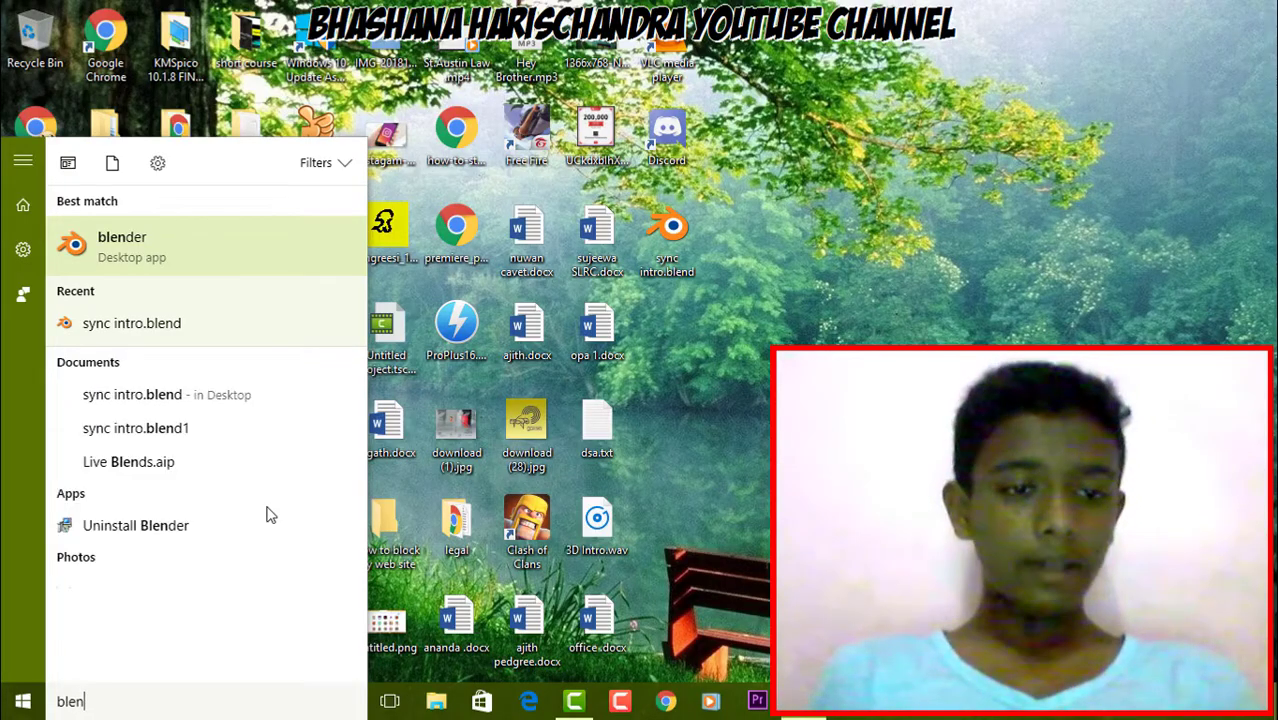
Step: Launch the Blender desktop app from the Start menu best match
{"action": "left_click", "coordinate": [210, 245]}
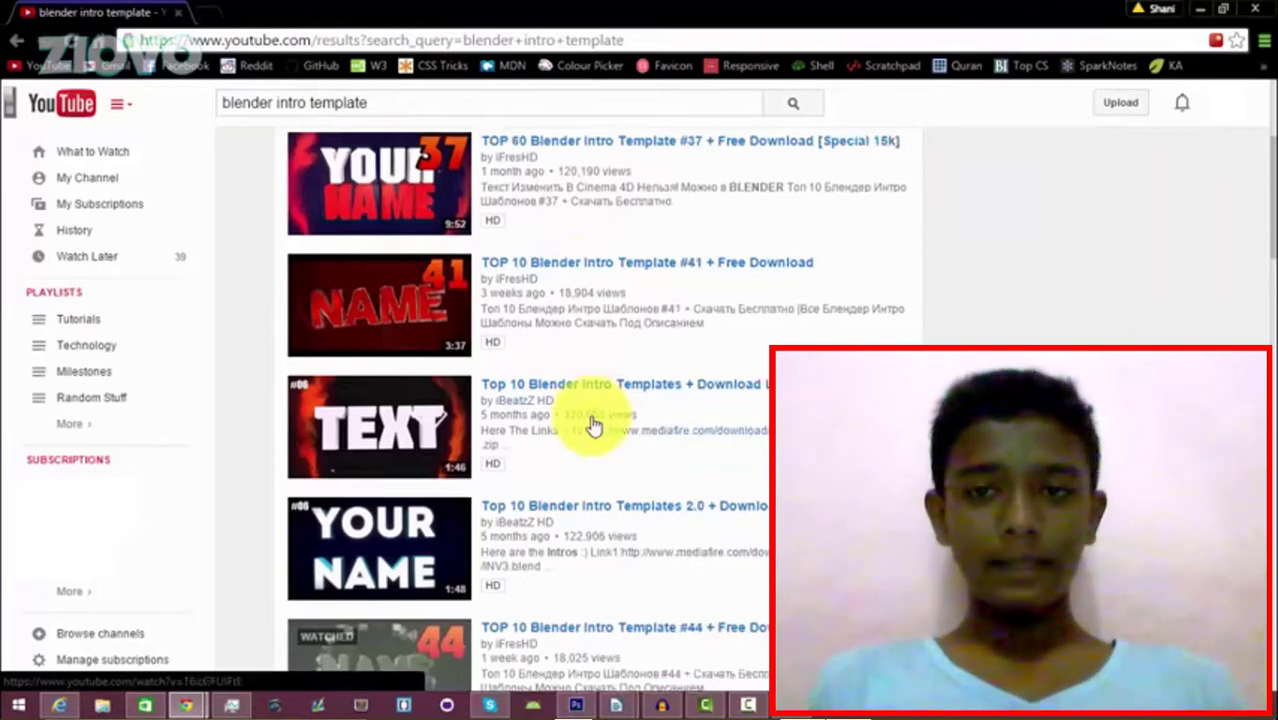
Step: Open the 'TOP 60 Blender Intro Template #37' video and expand its description for download links
{"action": "left_click", "coordinate": [593, 424]}
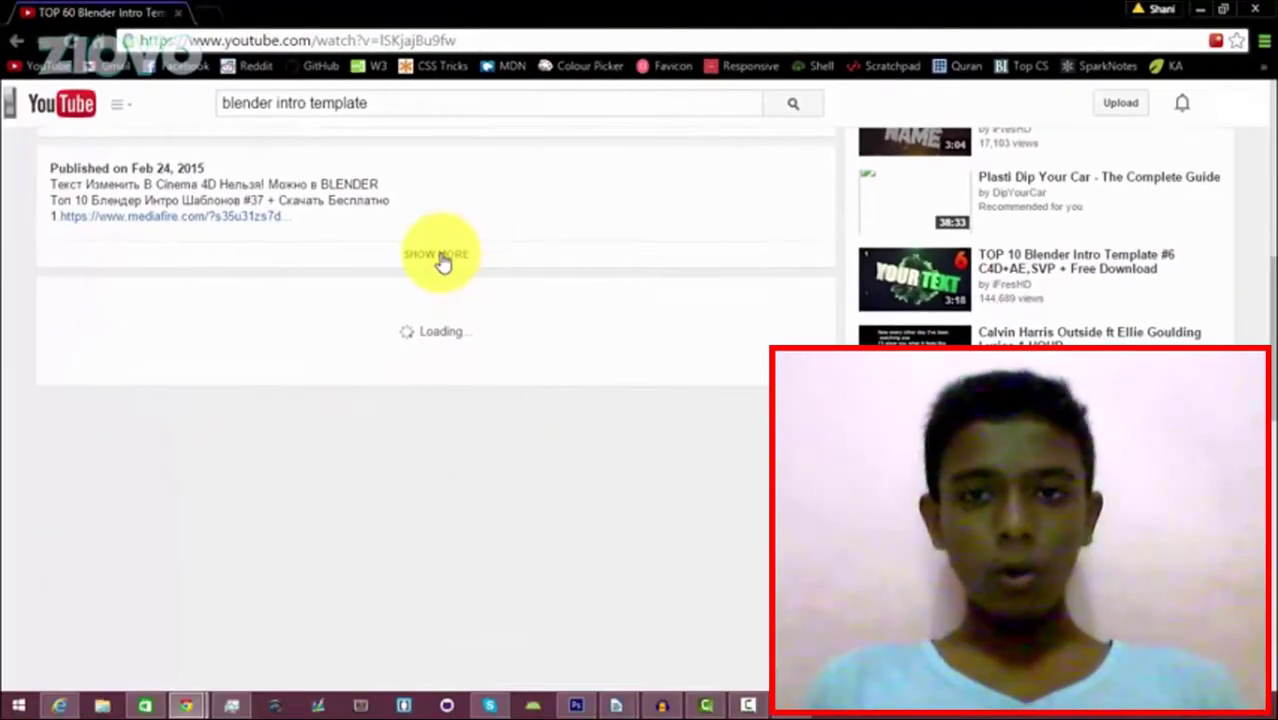
{"action": "left_click", "coordinate": [441, 257]}
{"action": "scroll", "coordinate": [388, 319], "scroll_direction": "down", "scroll_amount": 3}
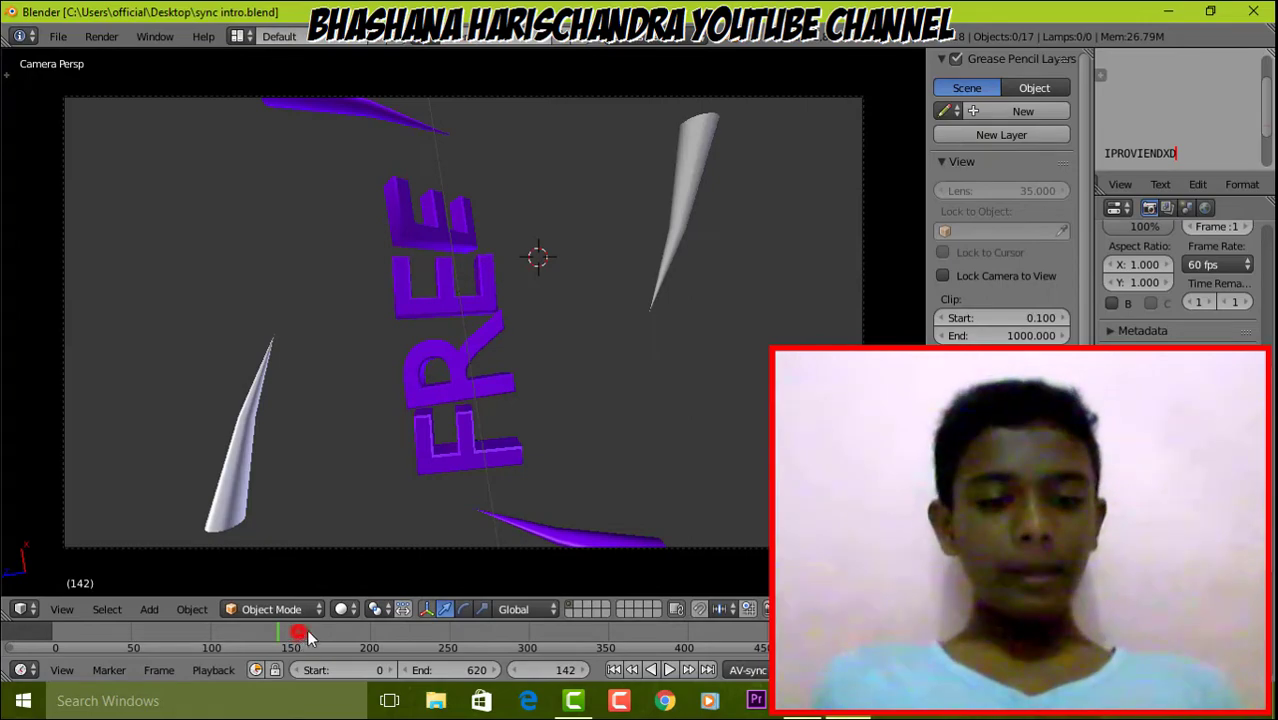
Step: Play and scrub the FREE intro animation, stopping at frame 331 with the text fully assembled
{"action": "left_click", "coordinate": [297, 635]}
{"action": "key", "text": "alt+a"}
{"action": "left_click", "coordinate": [42, 638]}
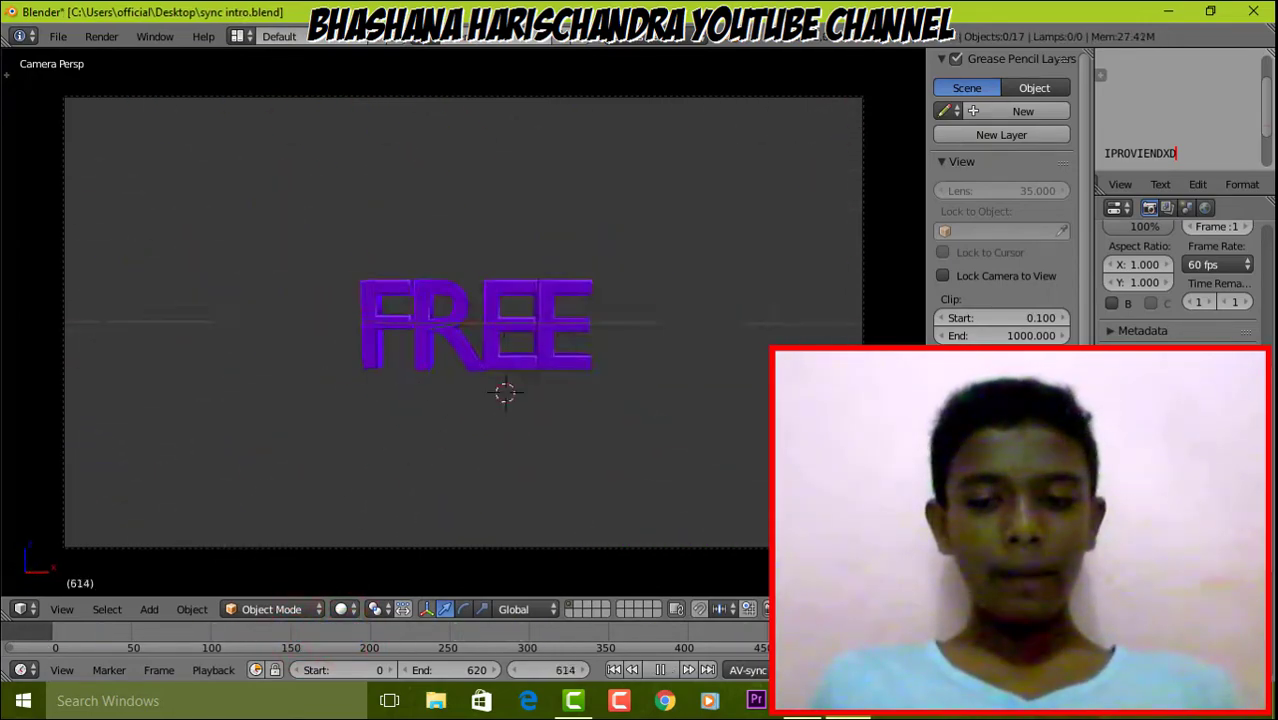
{"action": "left_click", "coordinate": [56, 648]}
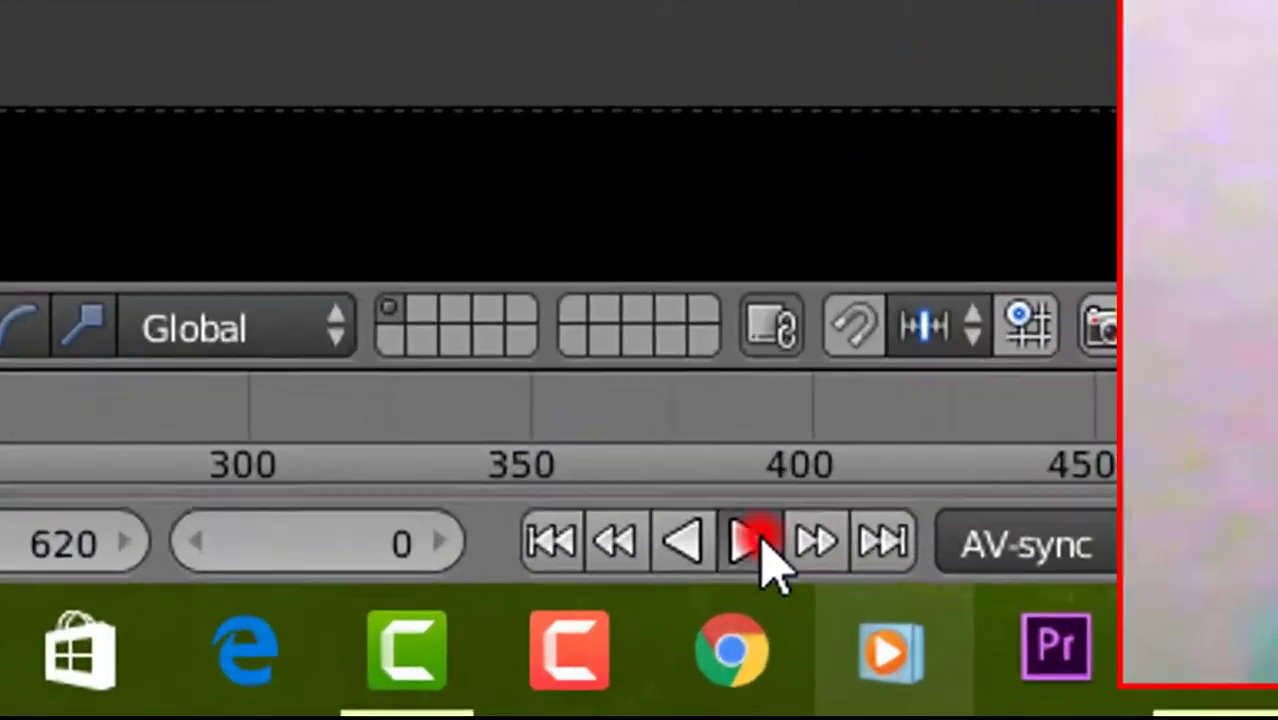
{"action": "left_click", "coordinate": [672, 672]}
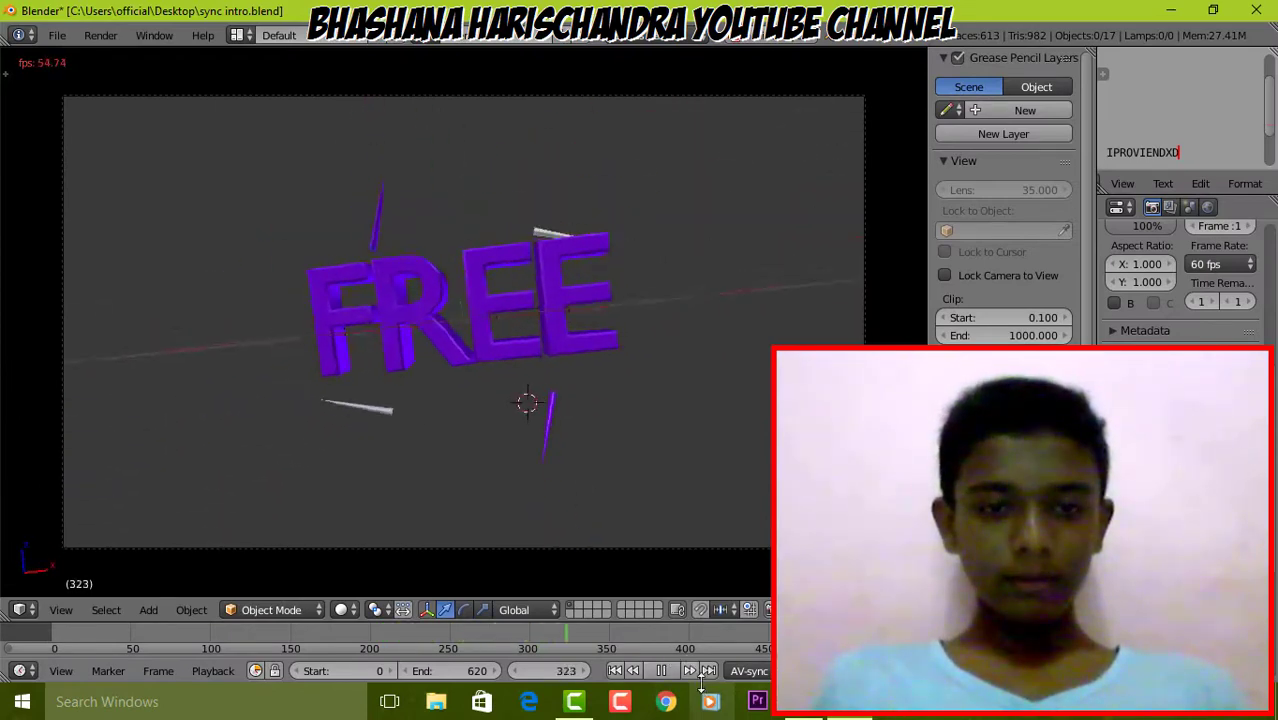
{"action": "left_click", "coordinate": [656, 671]}
{"action": "left_click_drag", "start_coordinate": [610, 630], "coordinate": [583, 632]}
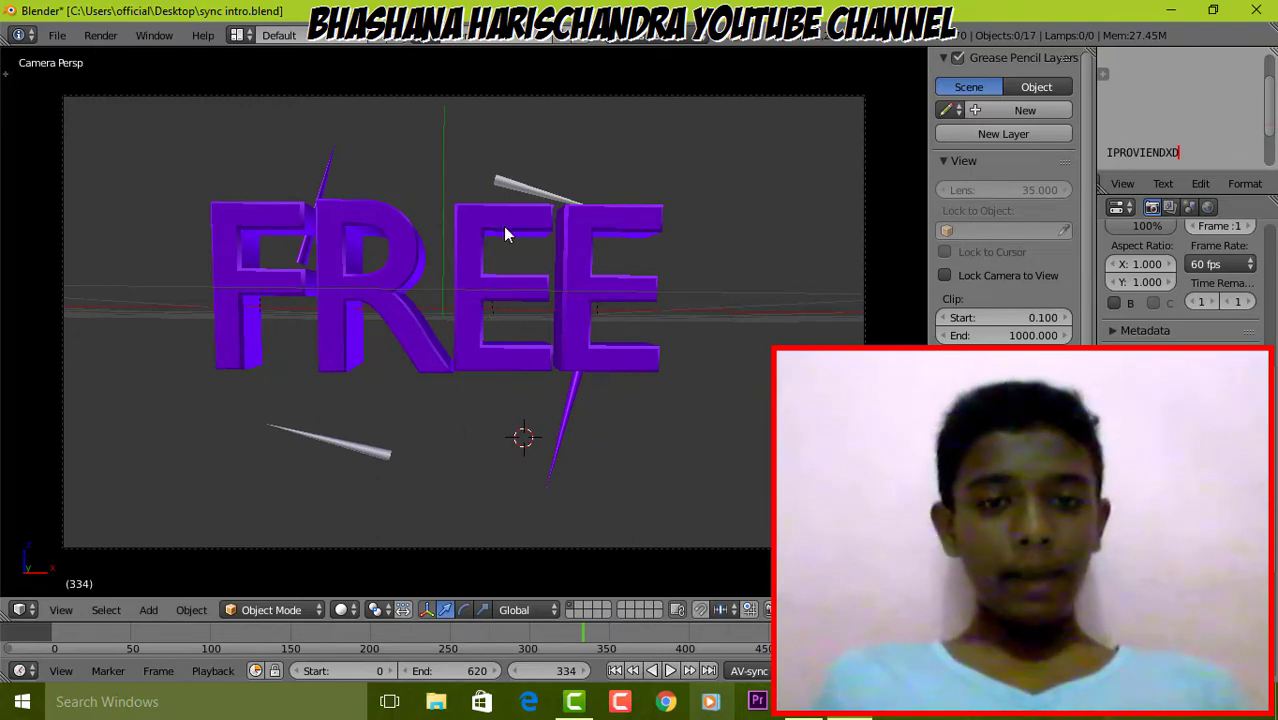
{"action": "left_click_drag", "start_coordinate": [581, 633], "coordinate": [768, 645]}
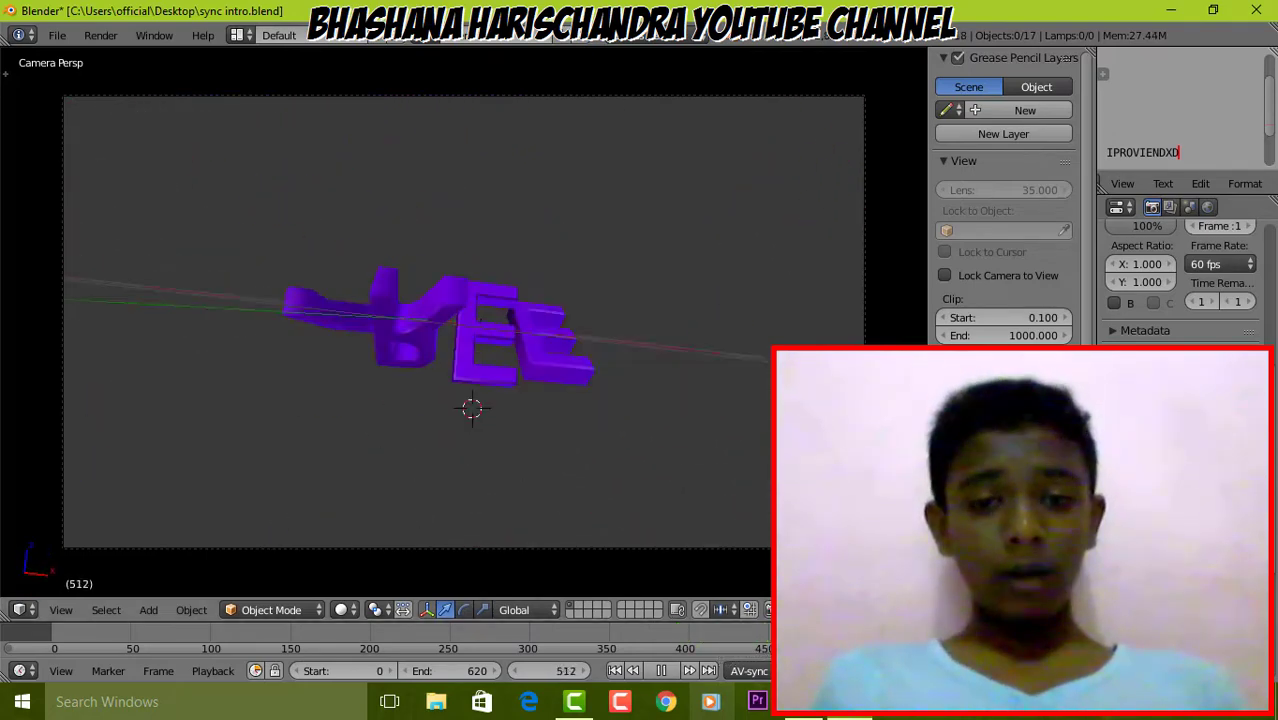
{"action": "left_click_drag", "start_coordinate": [891, 645], "coordinate": [577, 647]}
{"action": "key", "text": "alt+a"}
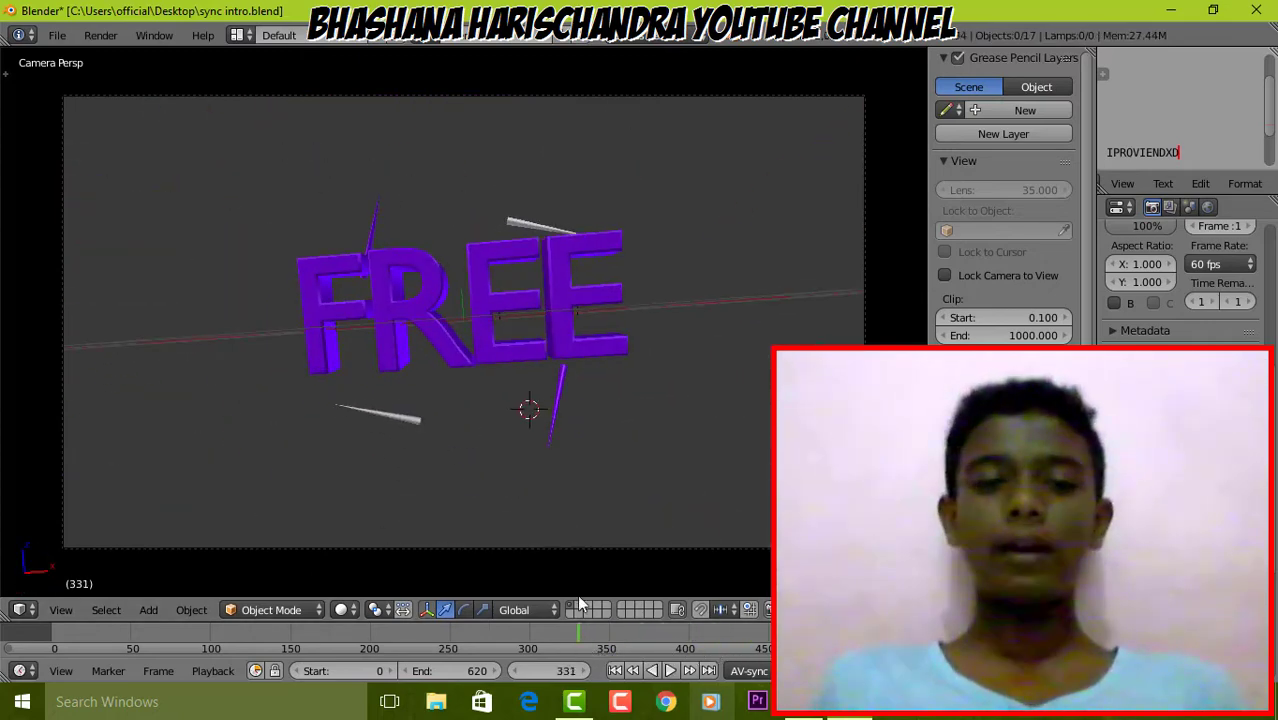
Step: Delete the E, E and R letters of the purple FREE text
{"action": "right_click", "coordinate": [557, 261]}
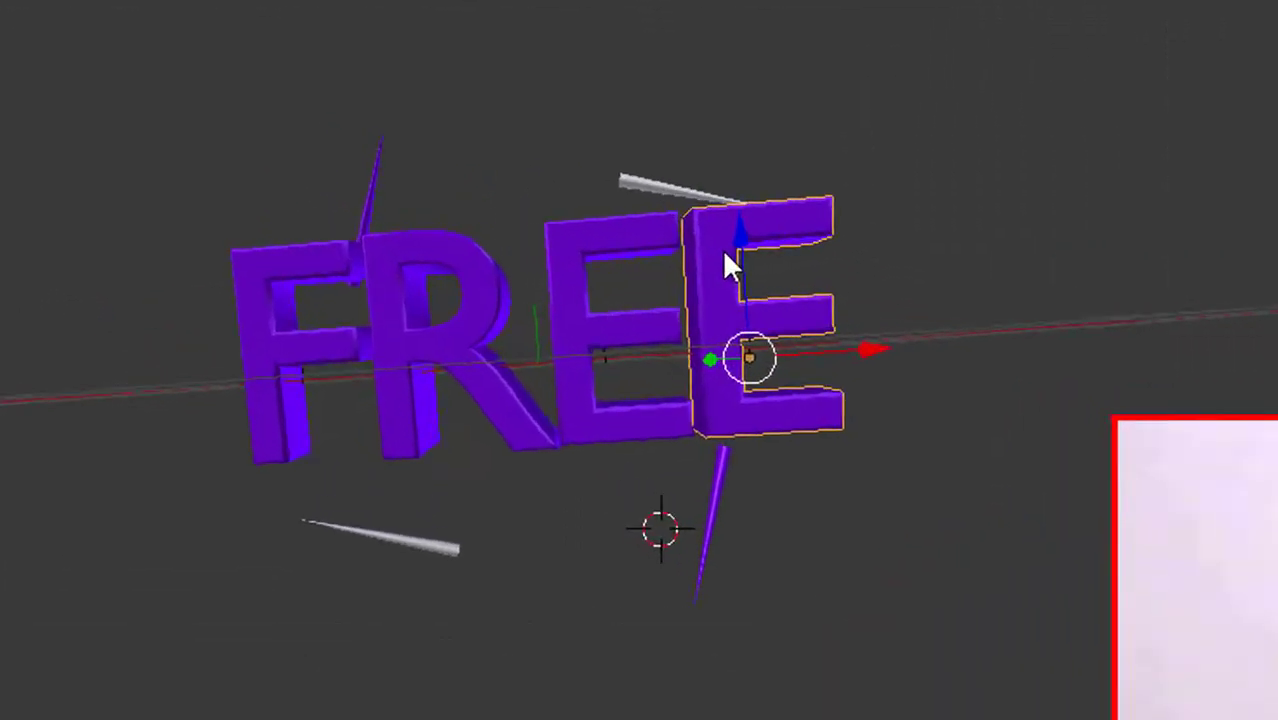
{"action": "key", "text": "x"}
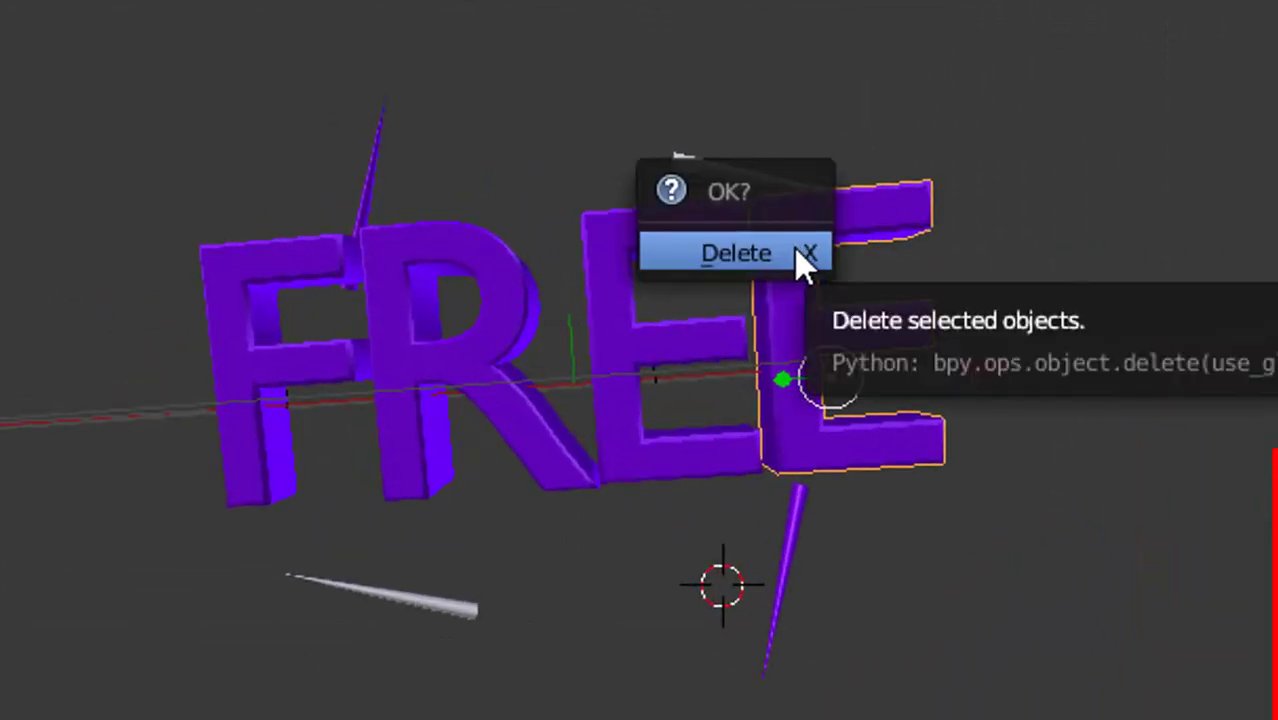
{"action": "left_click", "coordinate": [771, 248]}
{"action": "right_click", "coordinate": [672, 225]}
{"action": "key", "text": "x"}
{"action": "left_click", "coordinate": [629, 232]}
{"action": "right_click", "coordinate": [476, 248]}
{"action": "key", "text": "x"}
{"action": "left_click", "coordinate": [405, 247]}
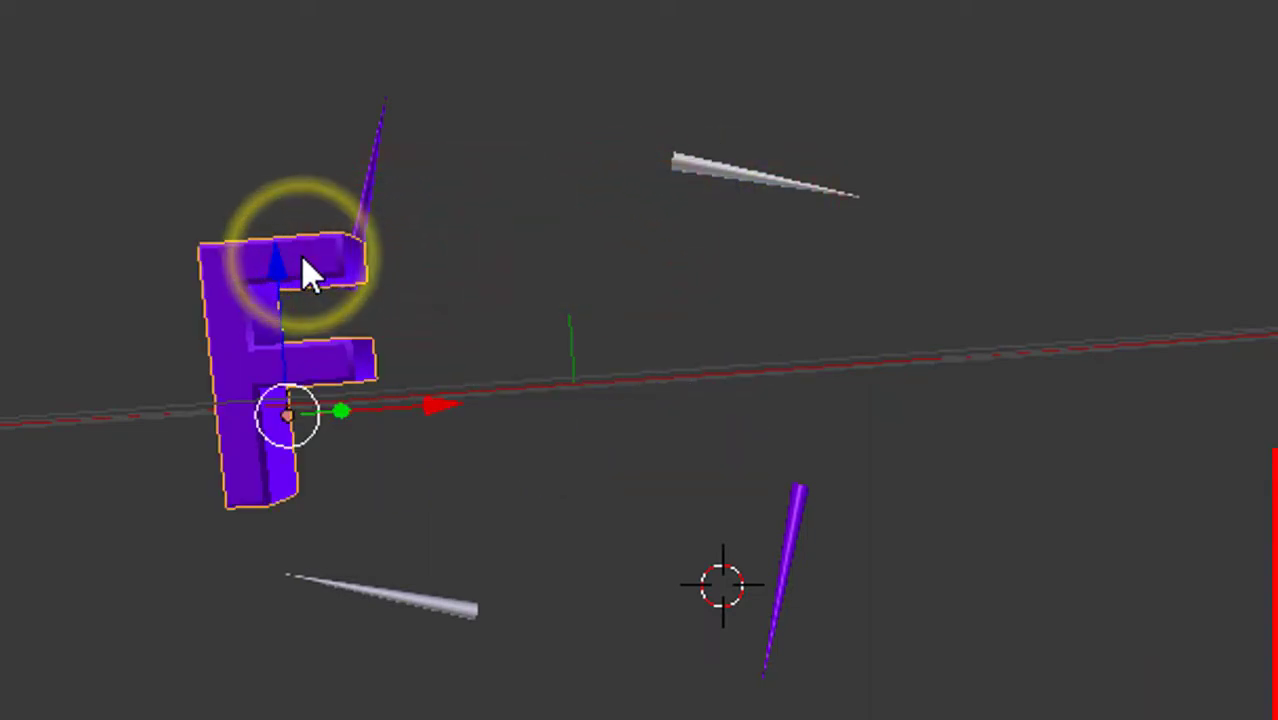
Step: In Edit Mode, replace the remaining text with the new first name
{"action": "key", "text": "Tab"}
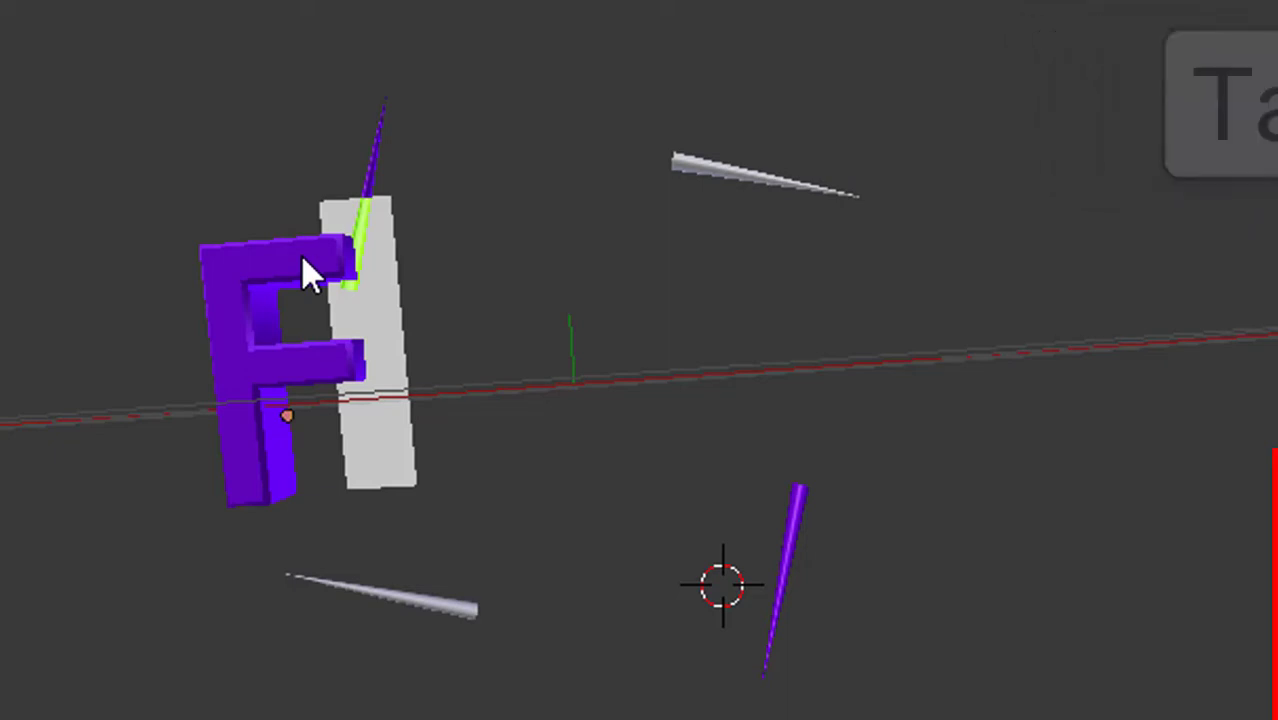
{"action": "key", "text": "h"}
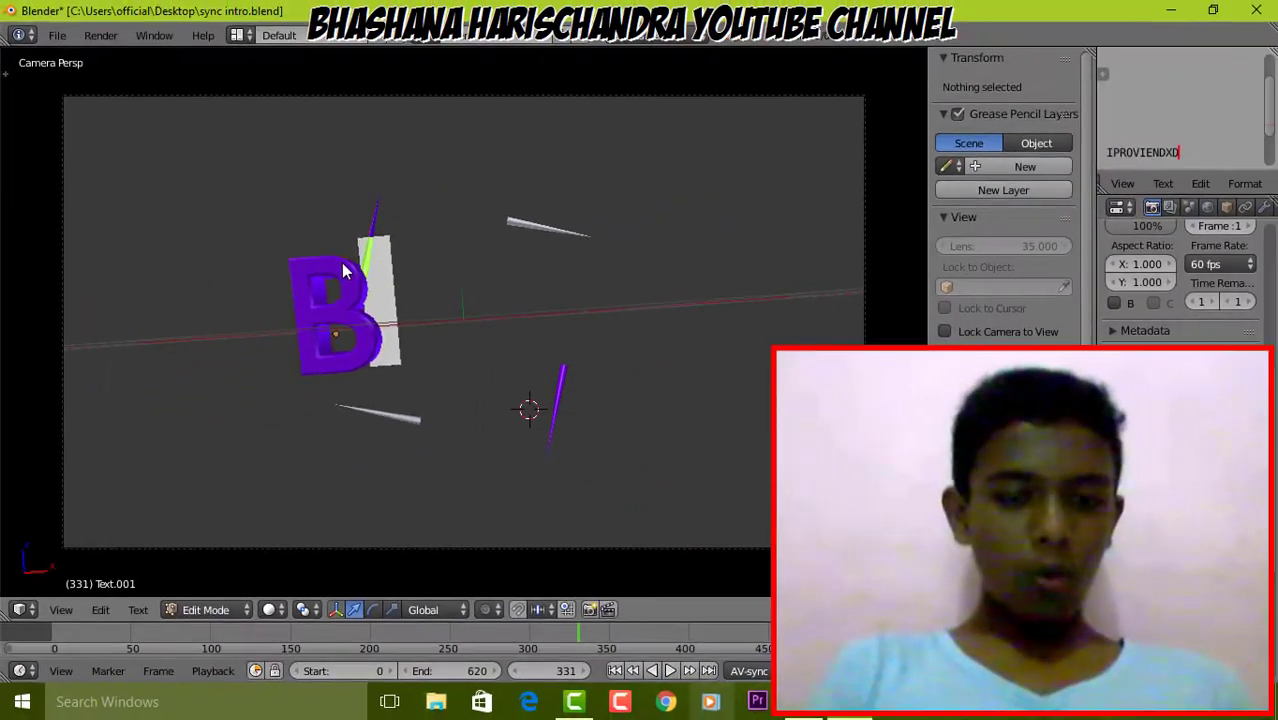
{"action": "type", "text": "hashana"}
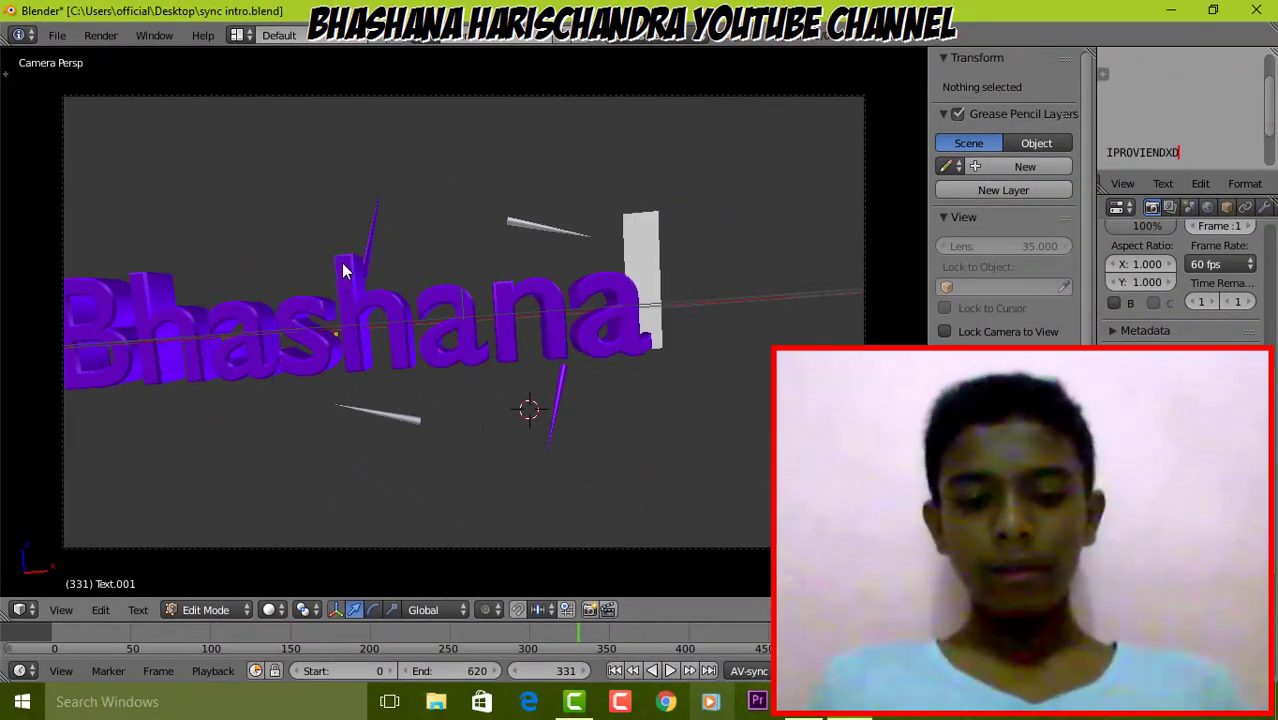
Step: Slide the name text along the X axis to location X -0.20890, Y 0.05422
{"action": "key", "text": "Tab"}
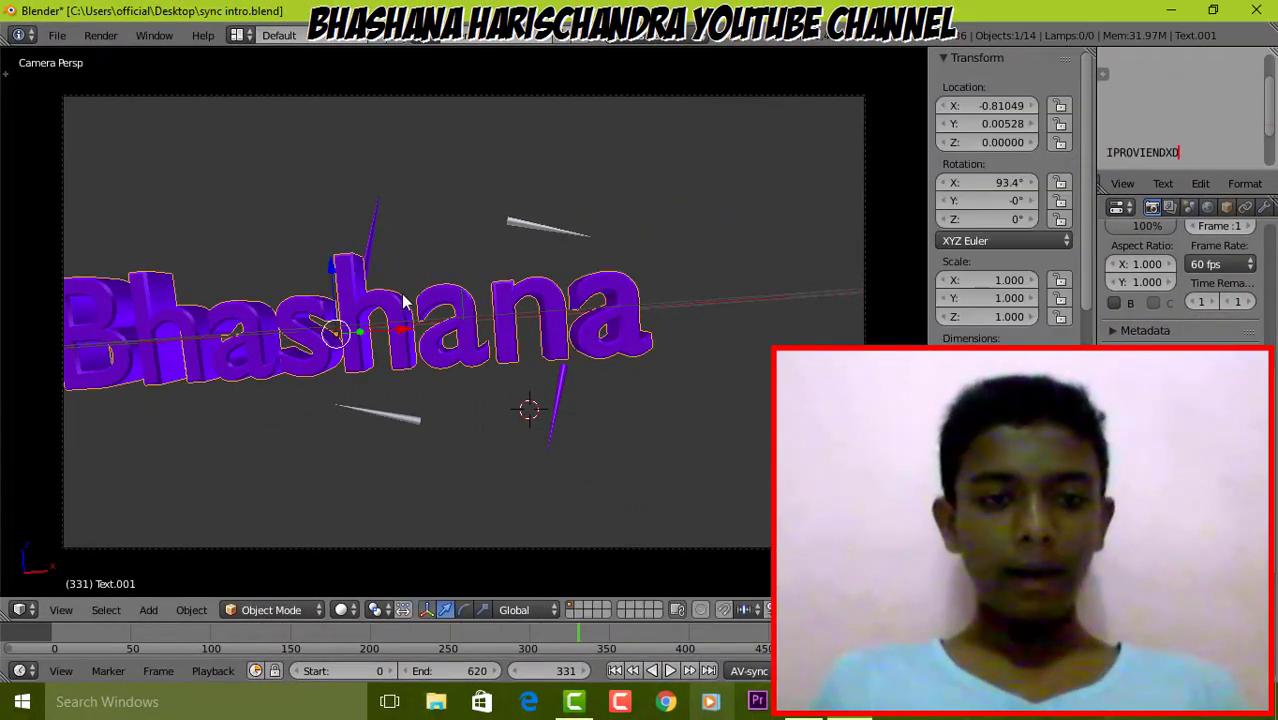
{"action": "scroll", "coordinate": [380, 320], "scroll_direction": "down", "scroll_amount": 5}
{"action": "key", "text": "g"}
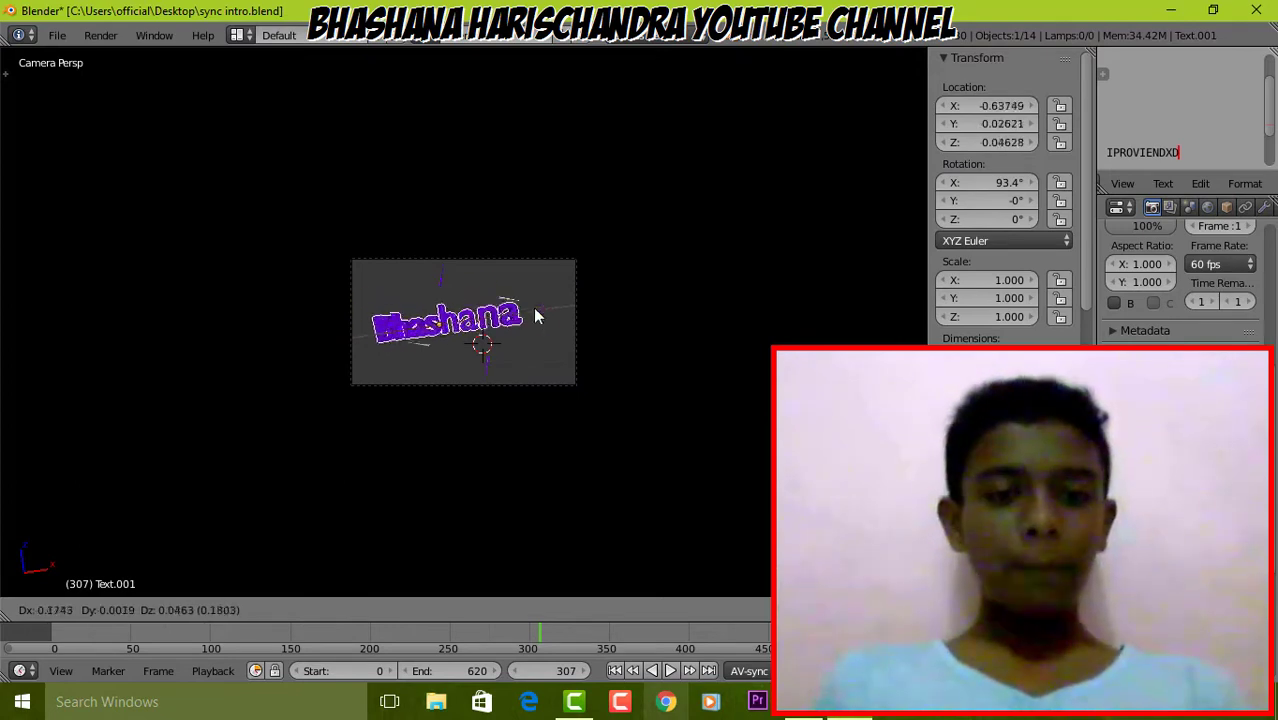
{"action": "right_click", "coordinate": [518, 311]}
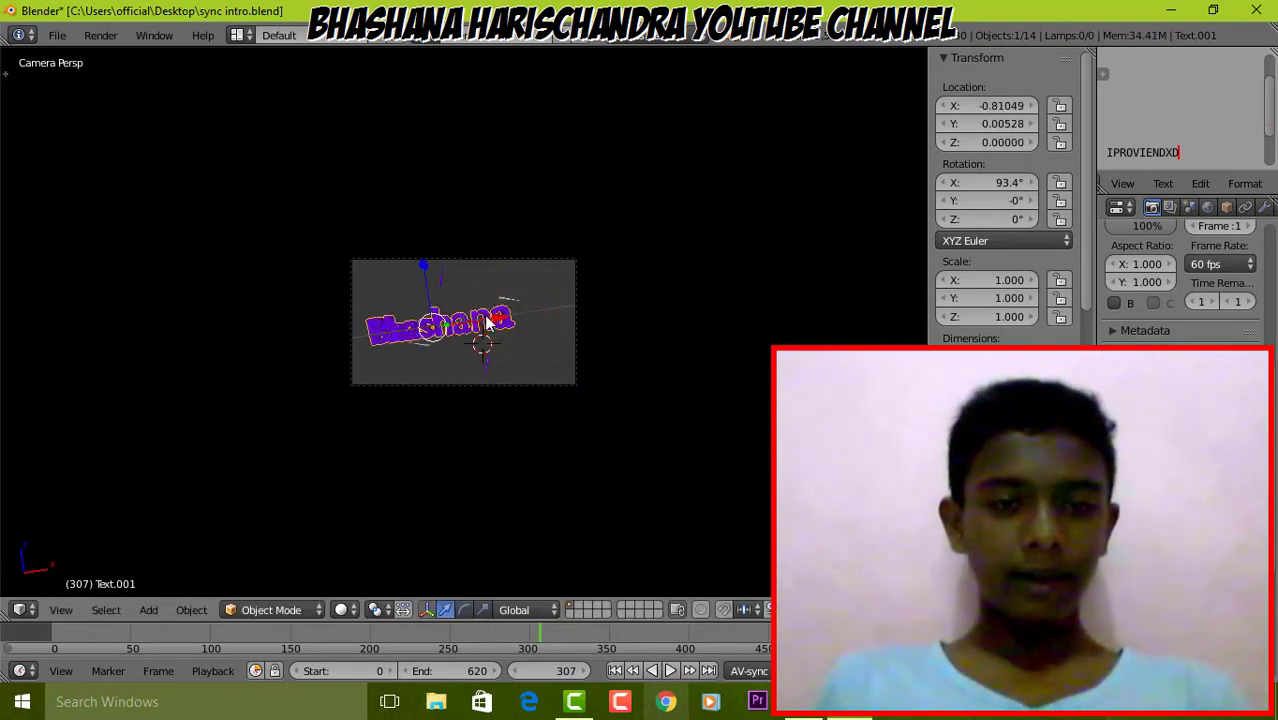
{"action": "left_click_drag", "start_coordinate": [452, 334], "coordinate": [483, 327]}
{"action": "scroll", "coordinate": [446, 350], "scroll_direction": "up", "scroll_amount": 5}
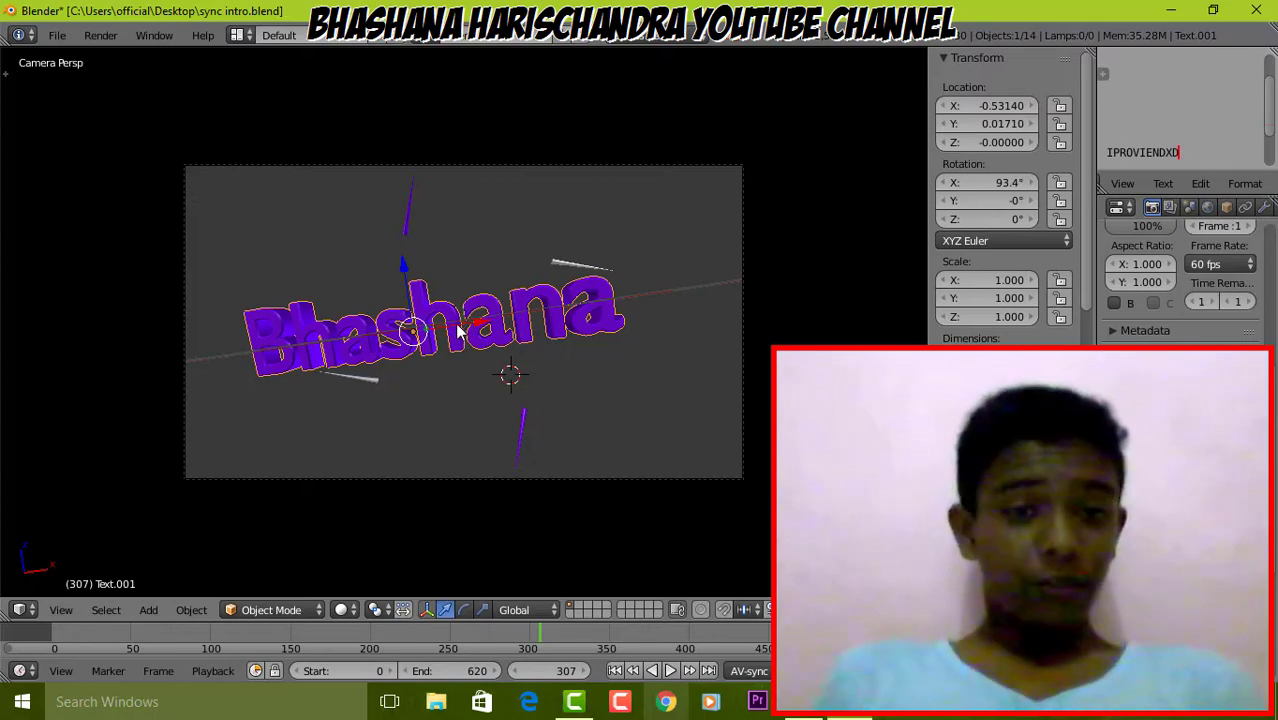
{"action": "left_click_drag", "start_coordinate": [447, 336], "coordinate": [478, 334]}
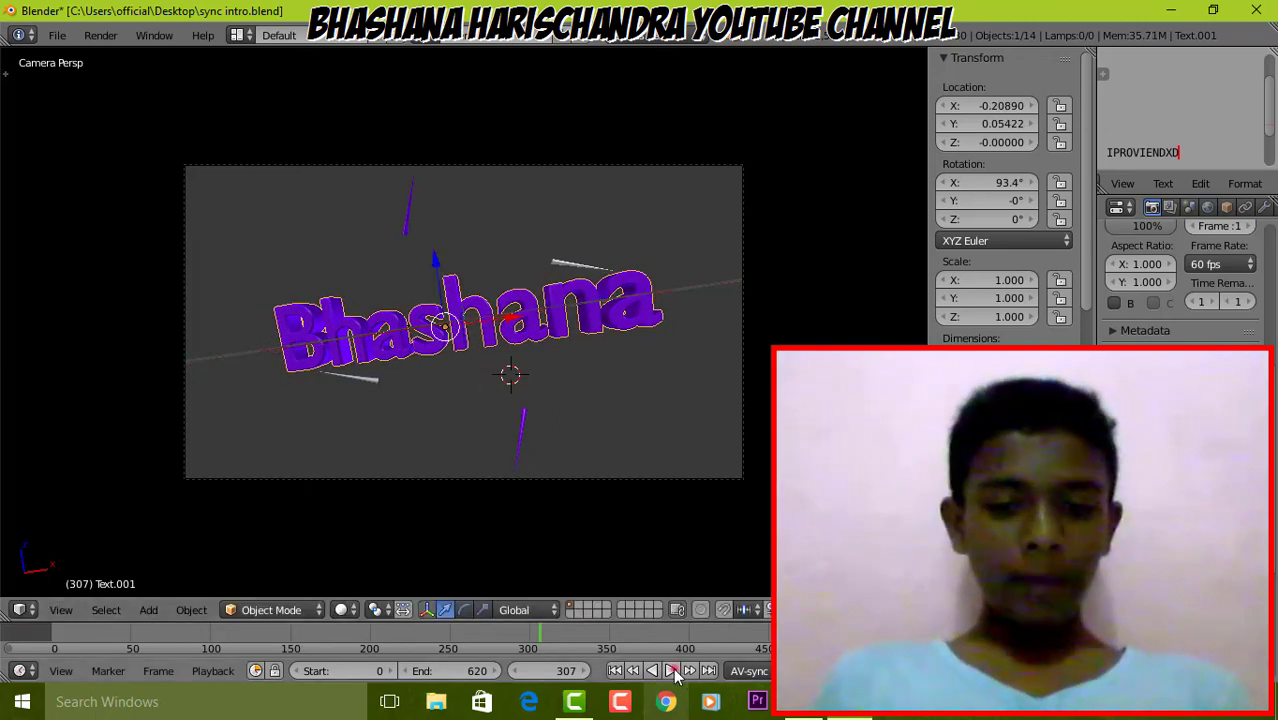
Step: Play the intro animation with the new text and pause it at frame 487
{"action": "left_click", "coordinate": [673, 672]}
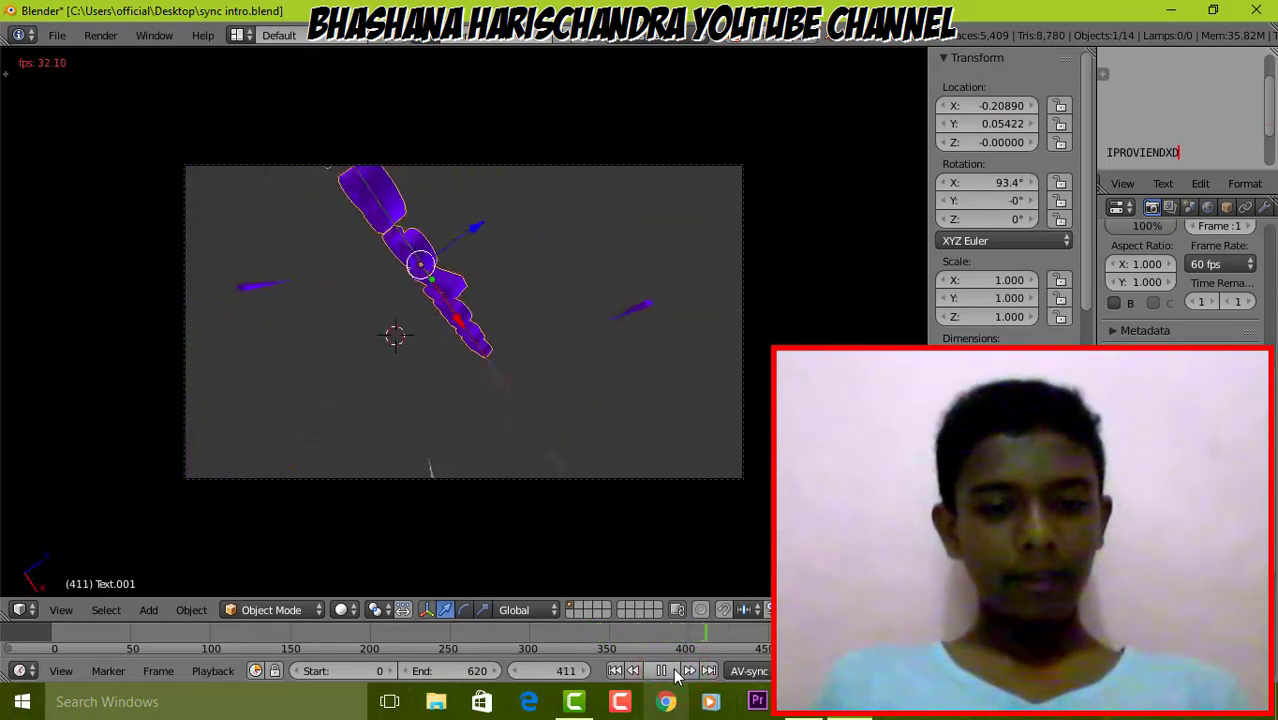
{"action": "left_click", "coordinate": [673, 672]}
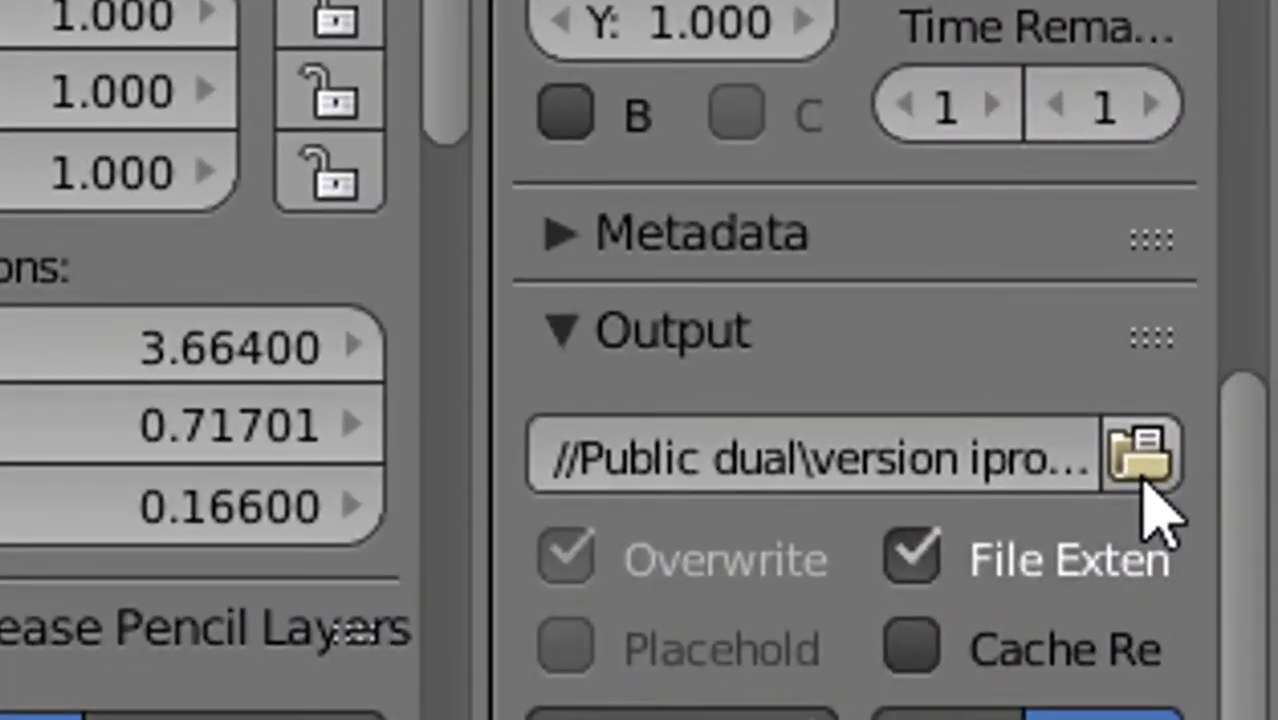
Step: Point the render output path to Z:\version iproviendxd using the file browser
{"action": "left_click", "coordinate": [1147, 494]}
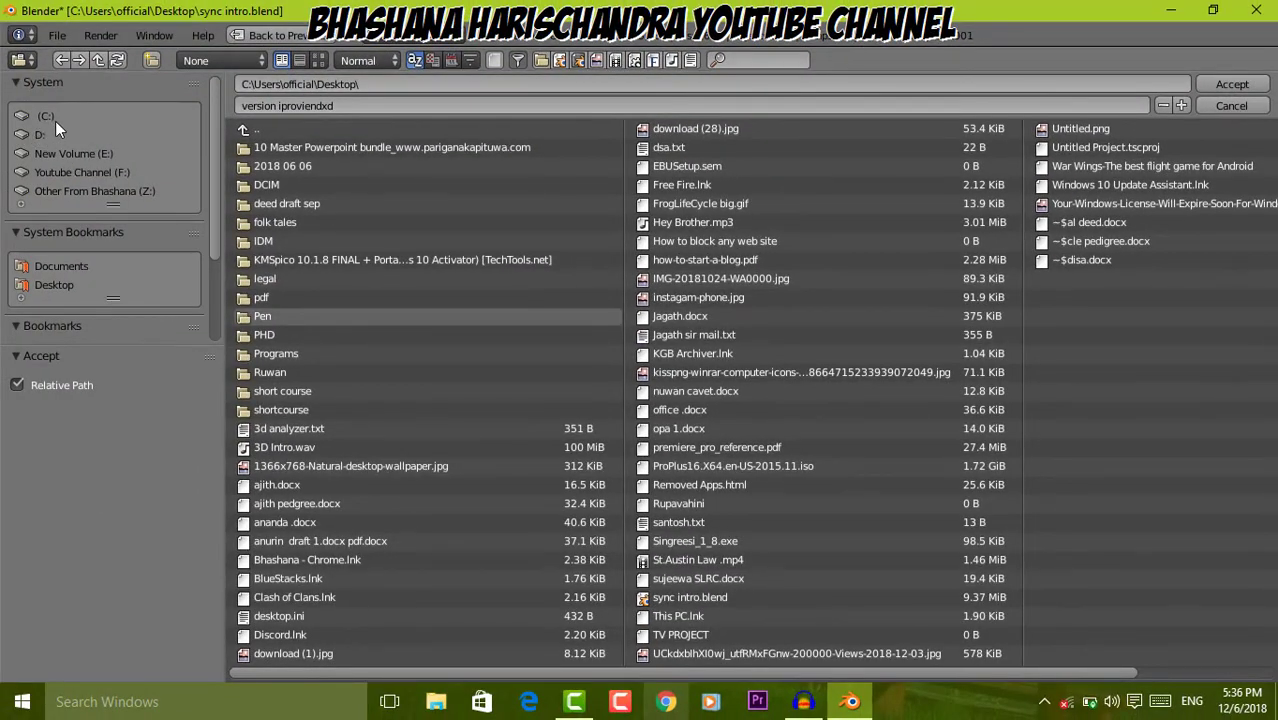
{"action": "left_click", "coordinate": [81, 172]}
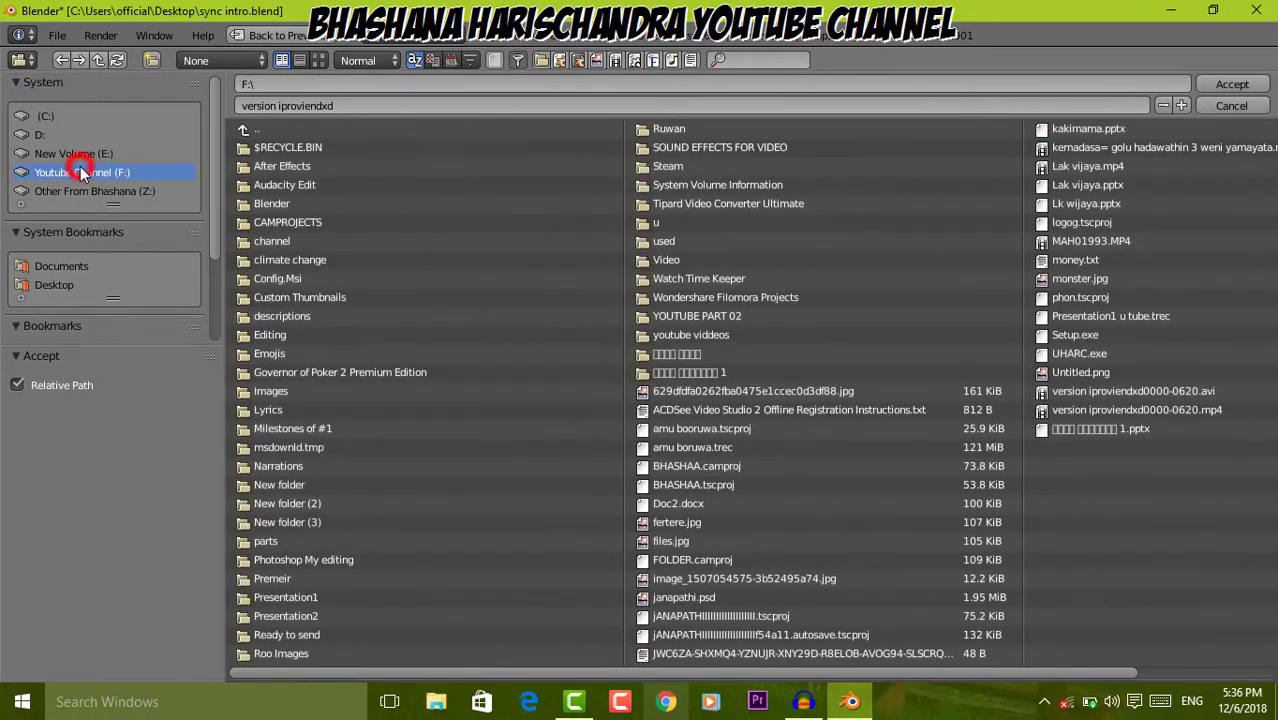
{"action": "left_click", "coordinate": [92, 190]}
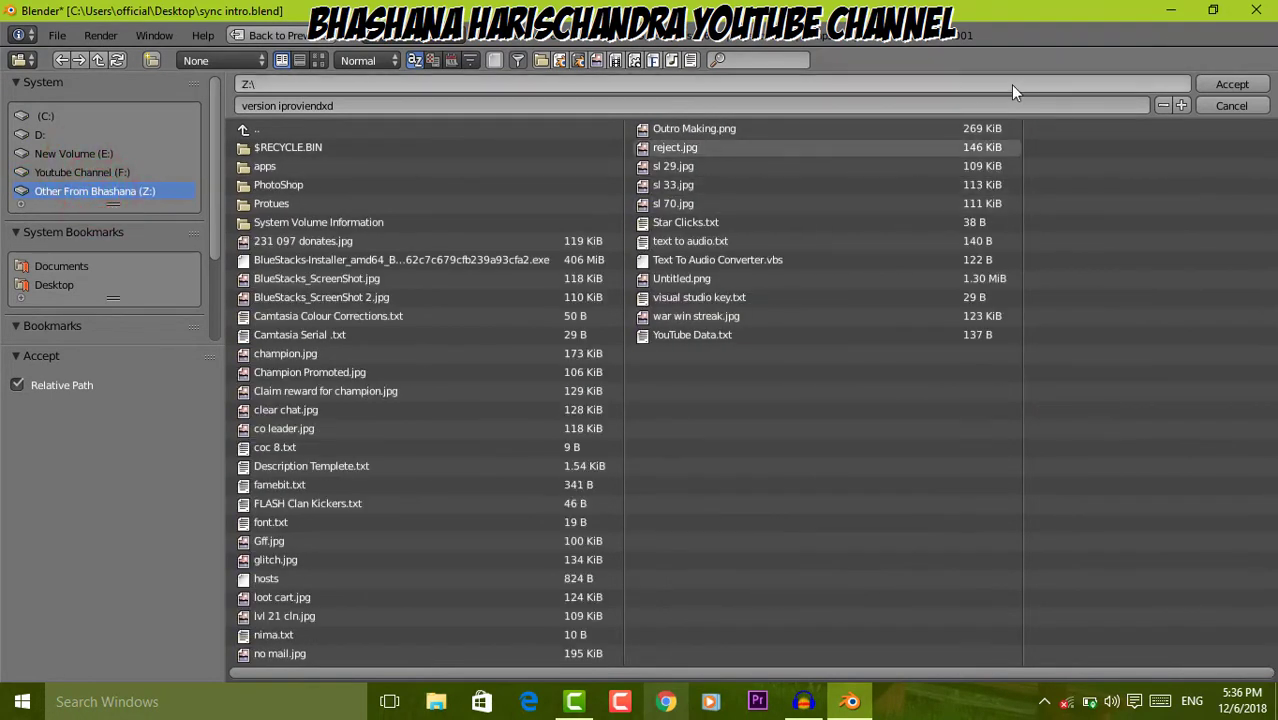
{"action": "left_click", "coordinate": [1232, 85]}
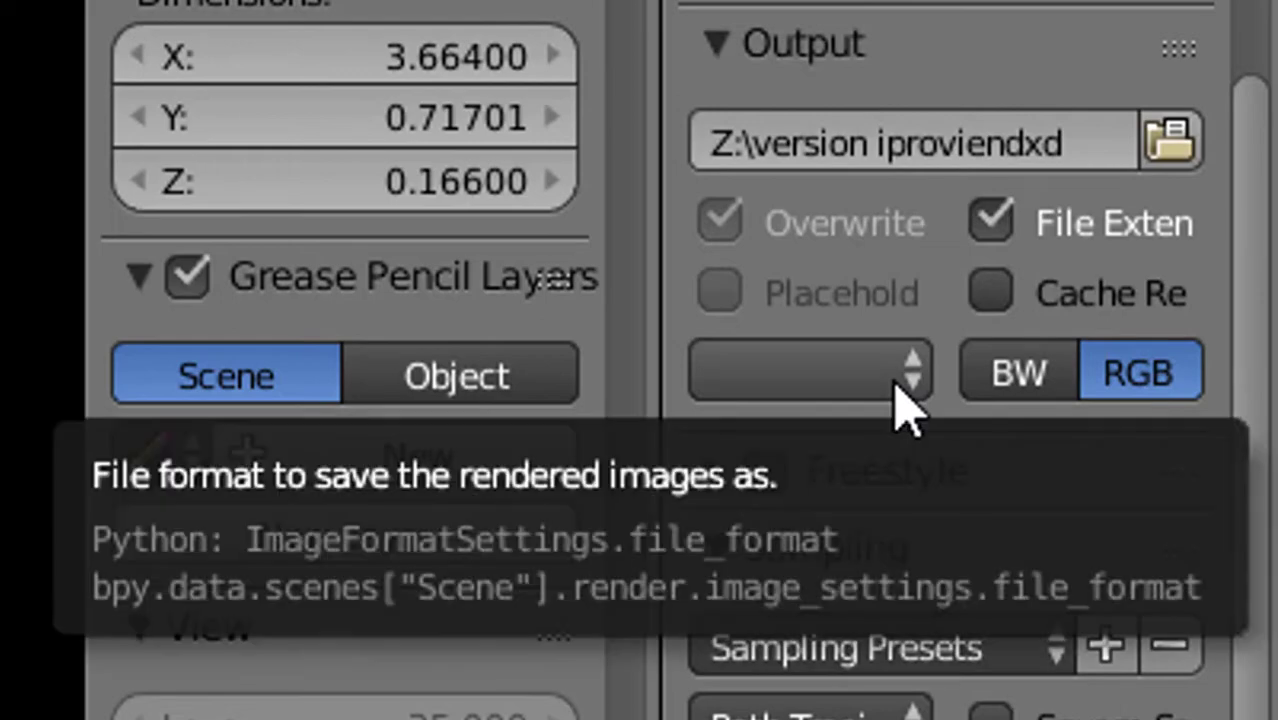
Step: Set the output file format to AVI Raw, keeping RGB at 1280×720 and 60 fps
{"action": "left_click", "coordinate": [905, 398]}
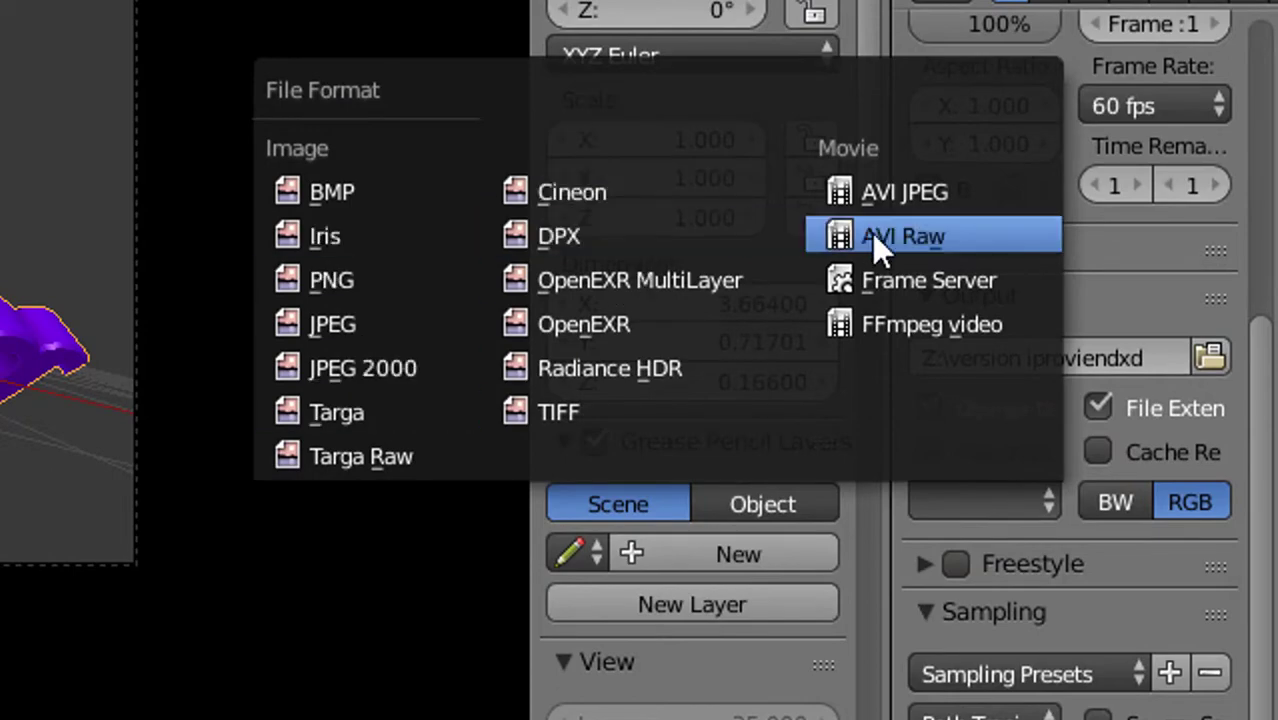
{"action": "left_click", "coordinate": [945, 237]}
{"action": "scroll", "coordinate": [1089, 522], "scroll_direction": "down", "scroll_amount": 5}
{"action": "scroll", "coordinate": [1140, 492], "scroll_direction": "up", "scroll_amount": 6}
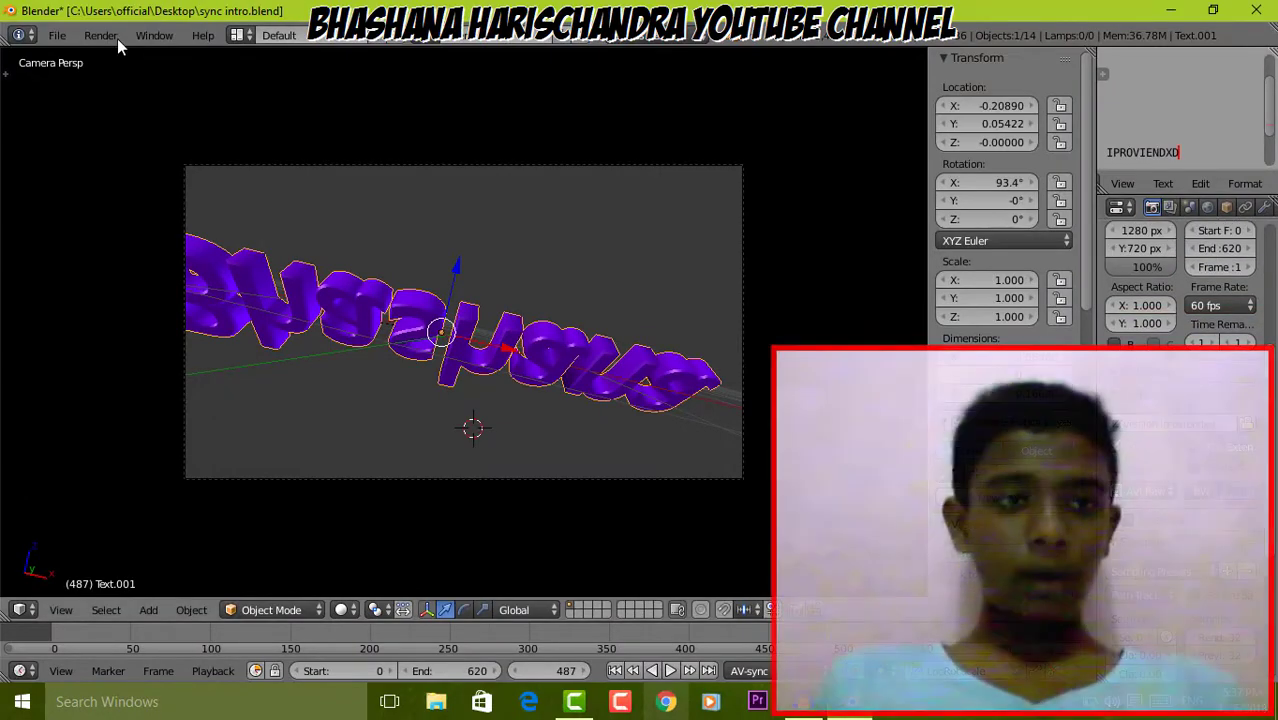
{"action": "left_click", "coordinate": [101, 35]}
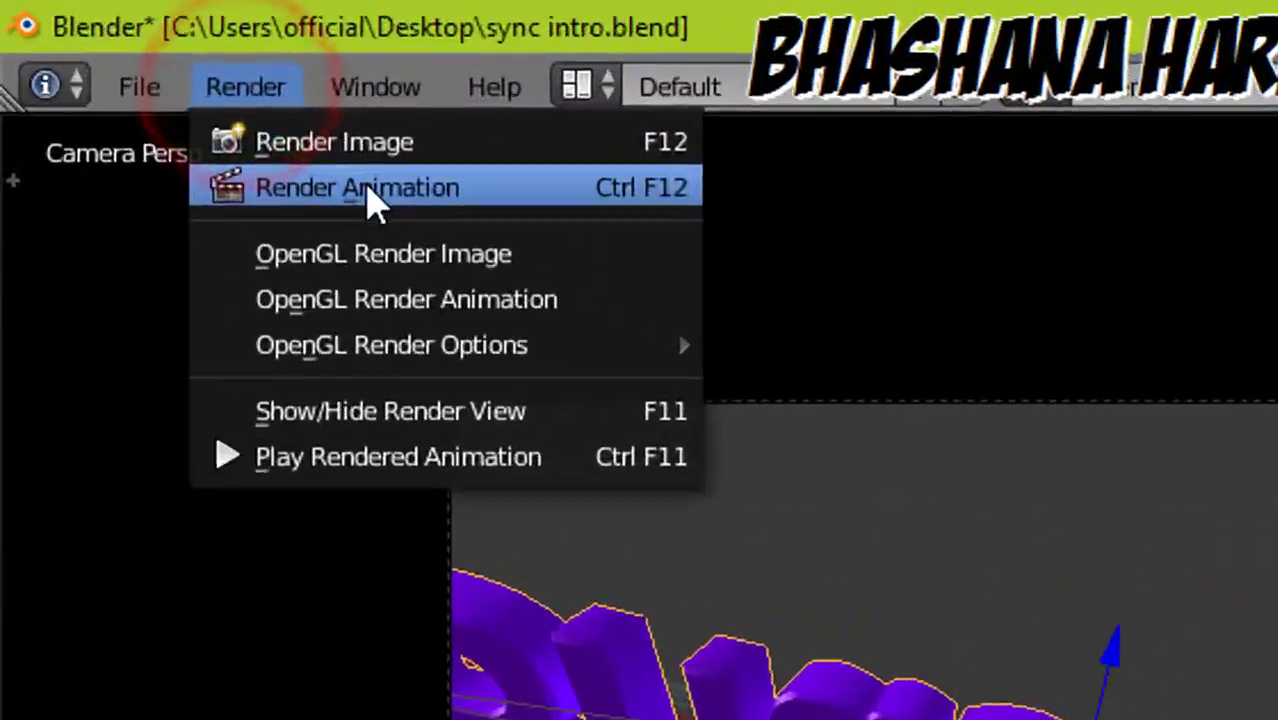
Step: Run Render Animation to render the intro frames, restarting the render once
{"action": "left_click", "coordinate": [365, 190]}
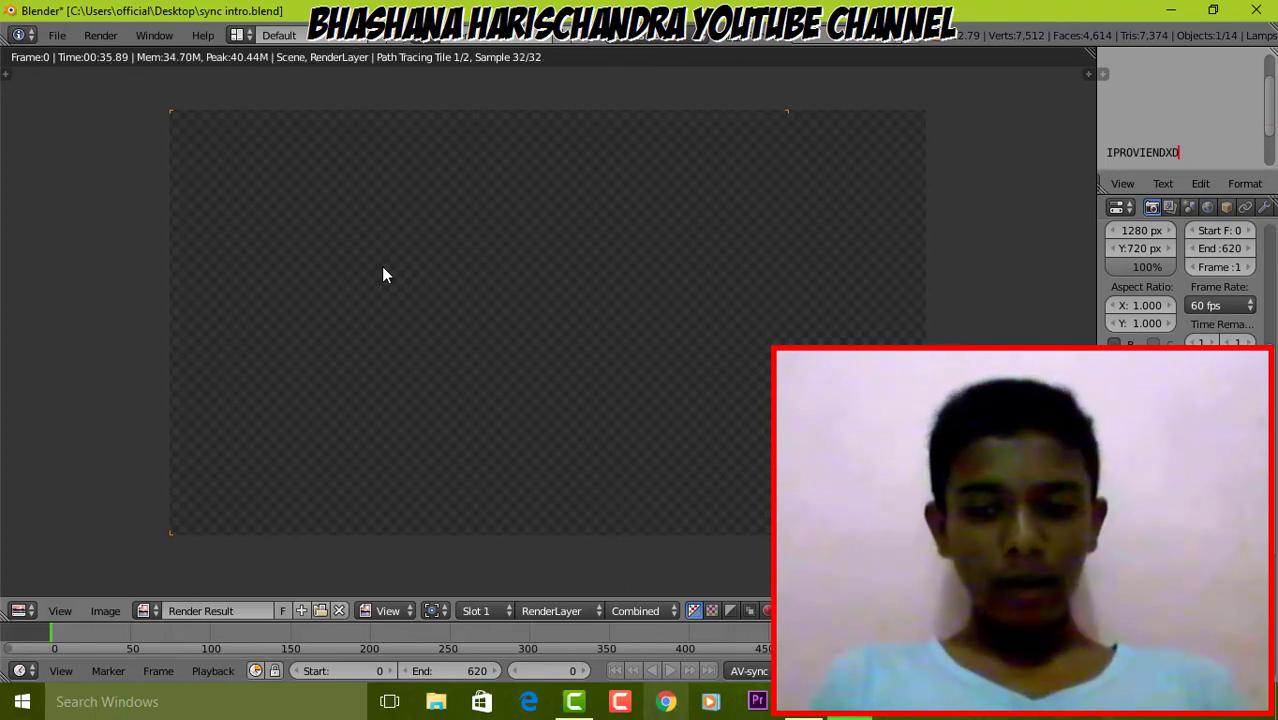
{"action": "key", "text": "F12"}
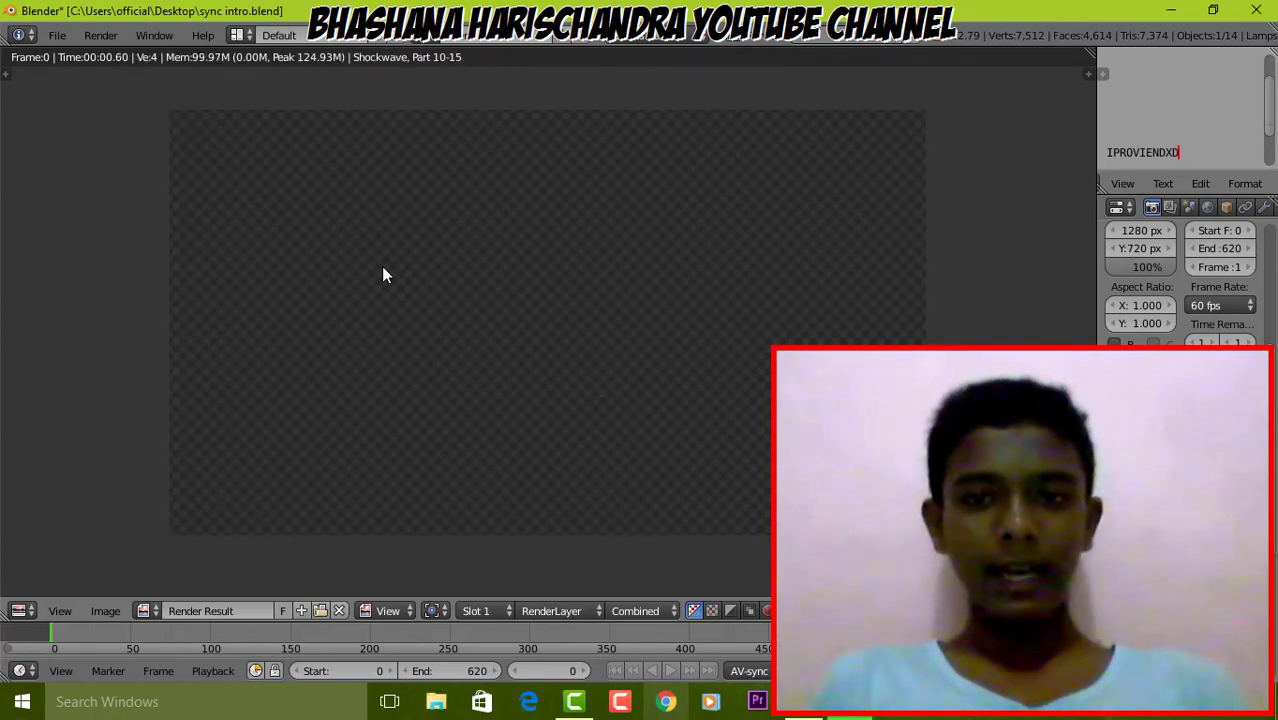